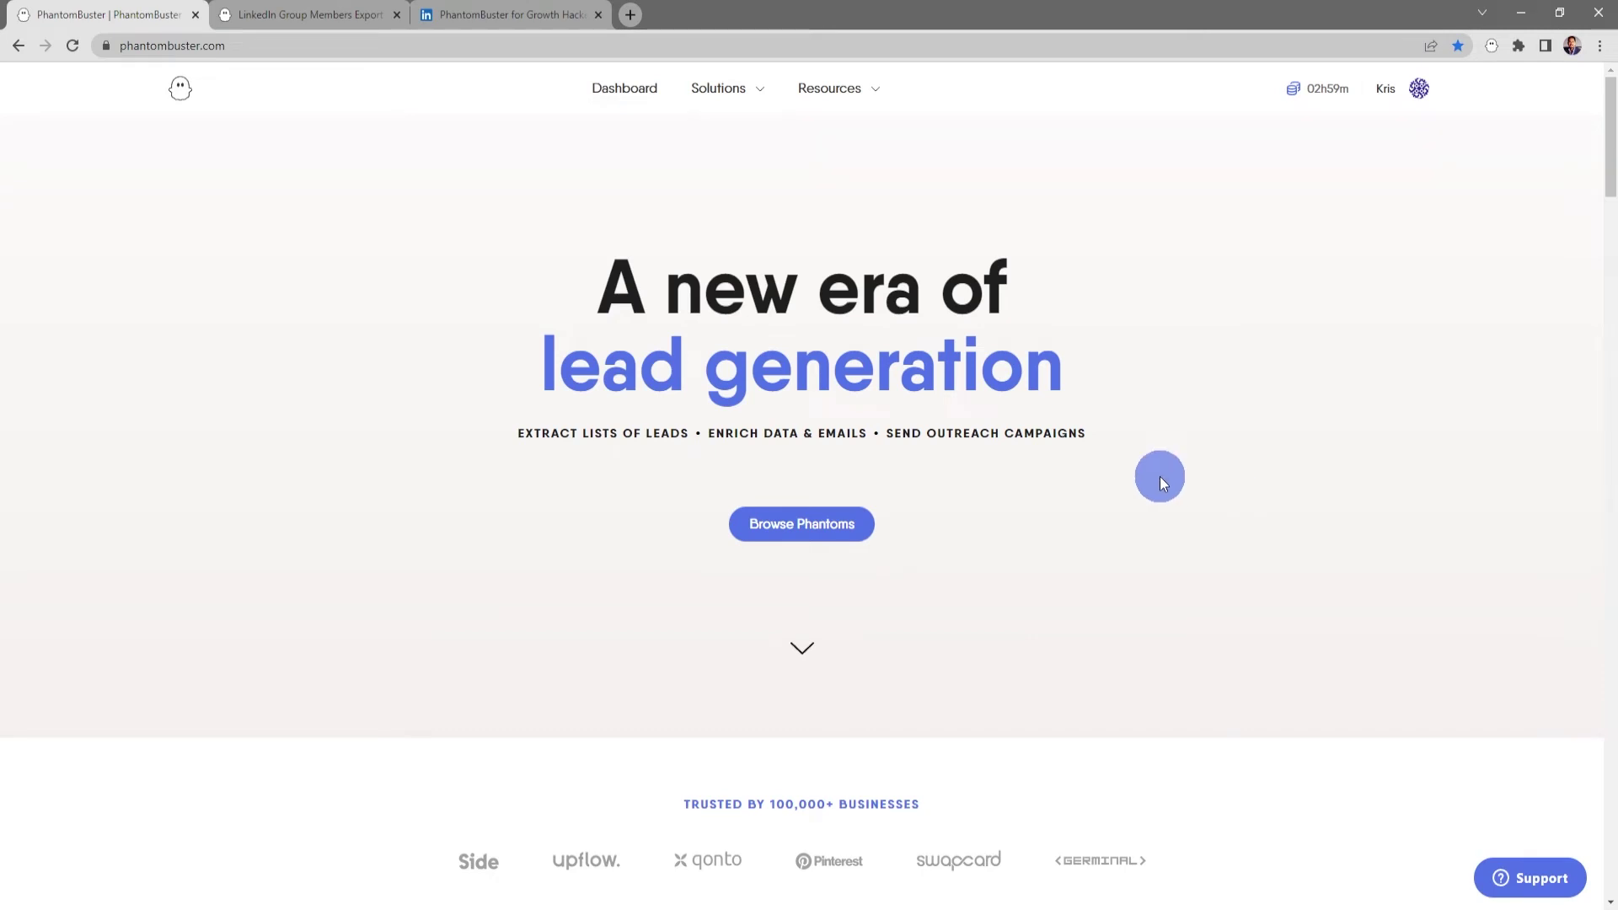
# Go from the PhantomBuster home page to the Phantoms catalog via Browse Phantoms
pyautogui.click(826, 529)
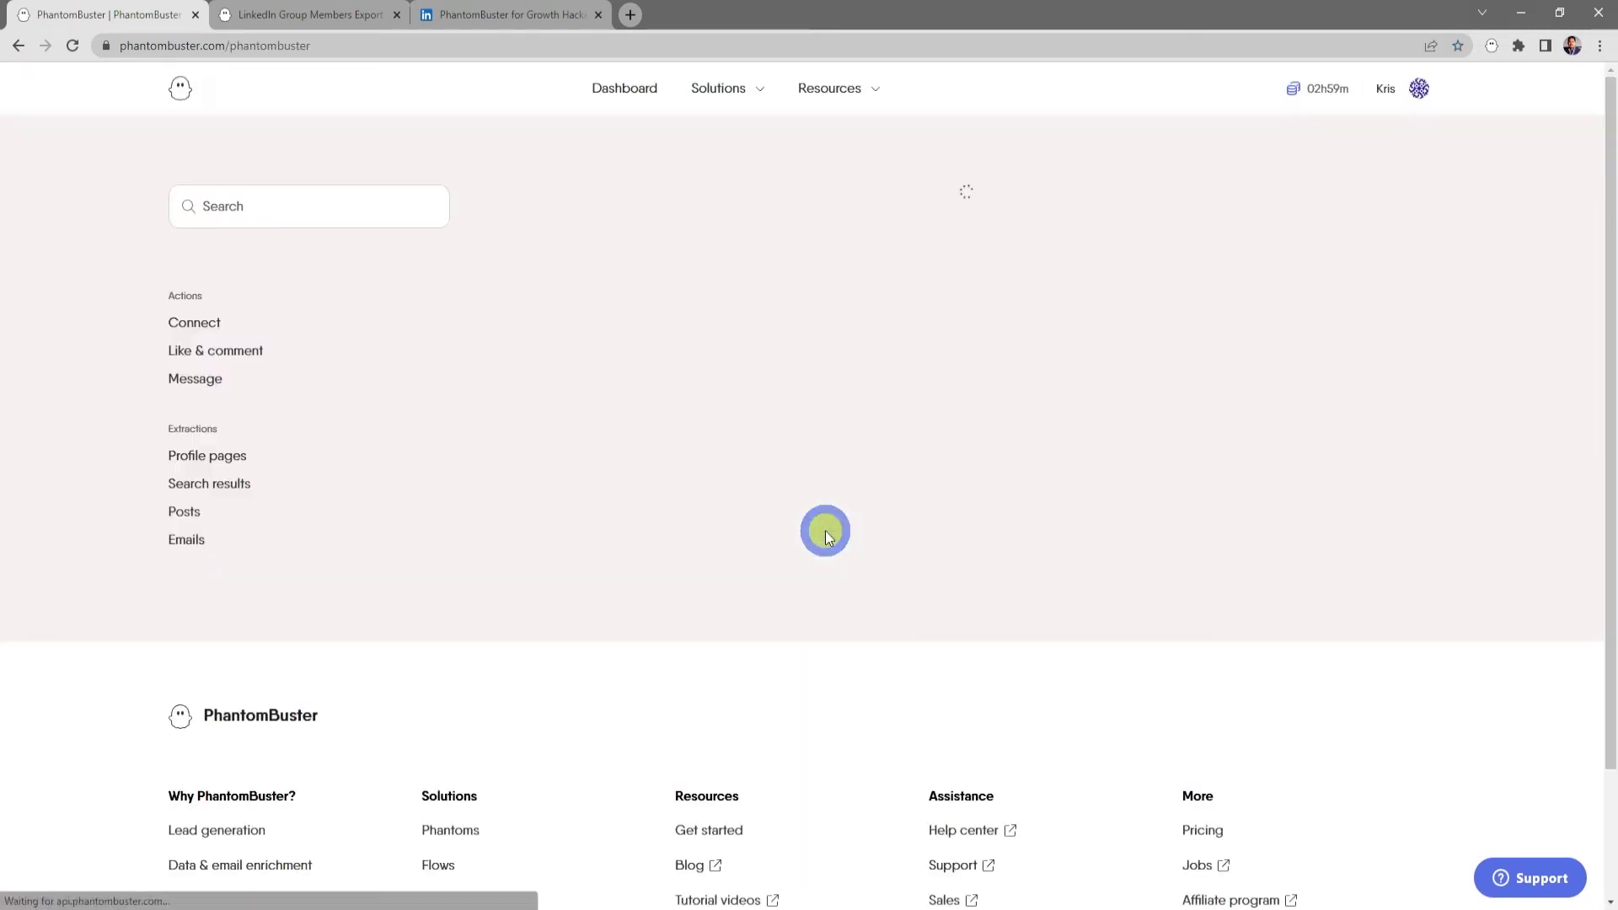
# Scroll the phantom store and open the LinkedIn Group Members Export phantom
pyautogui.scroll(-10, 1159, 551)
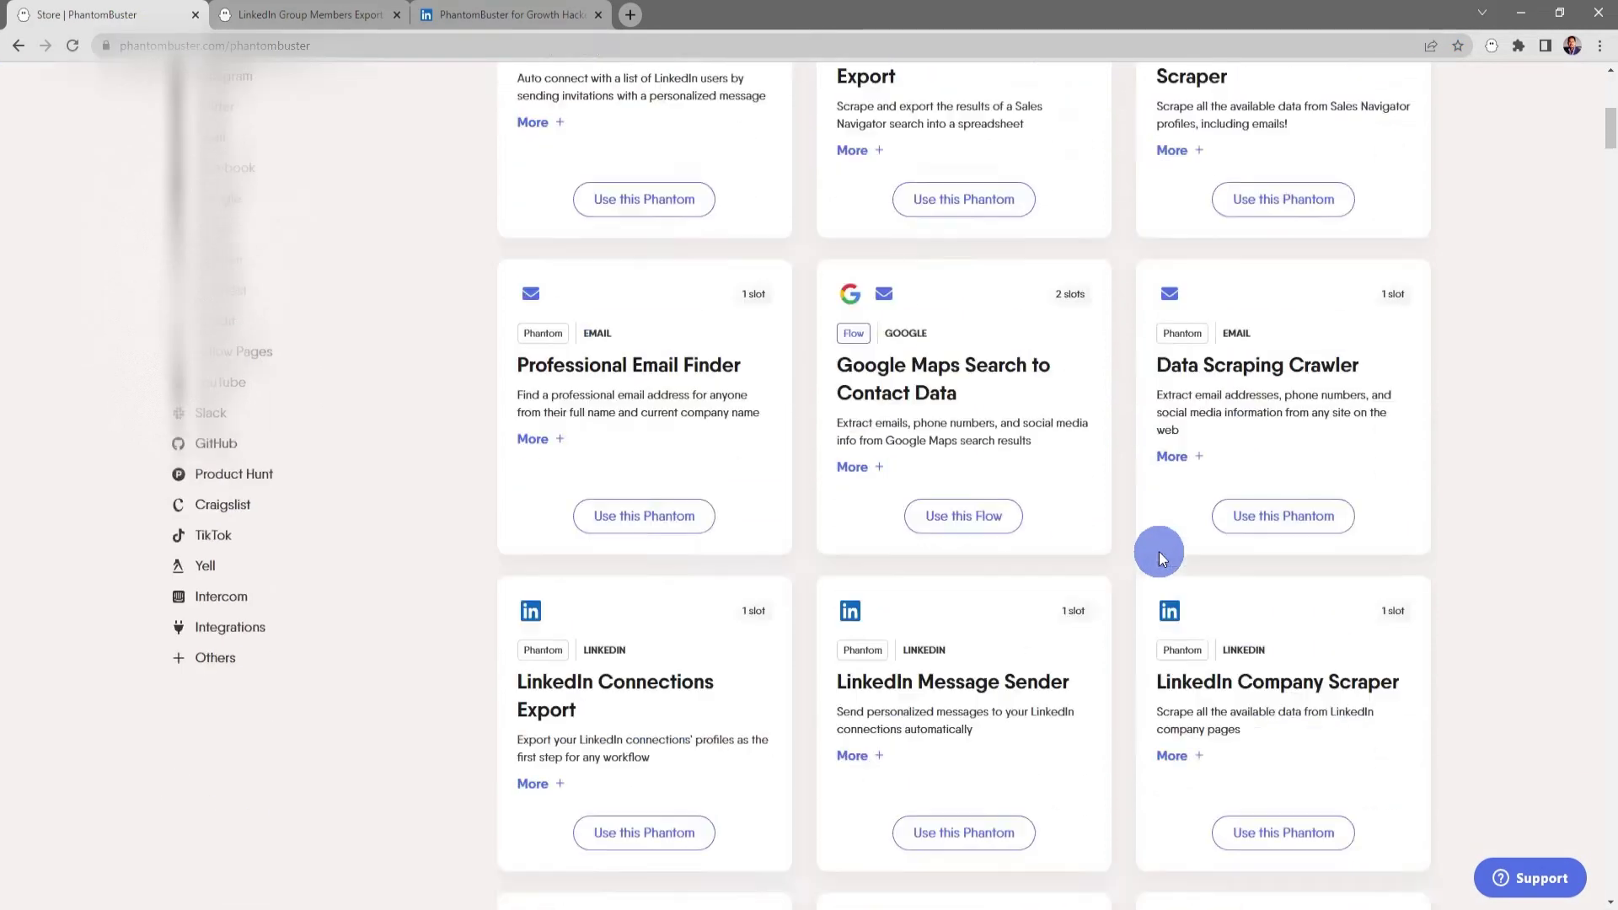
pyautogui.scroll(-2, 1160, 551)
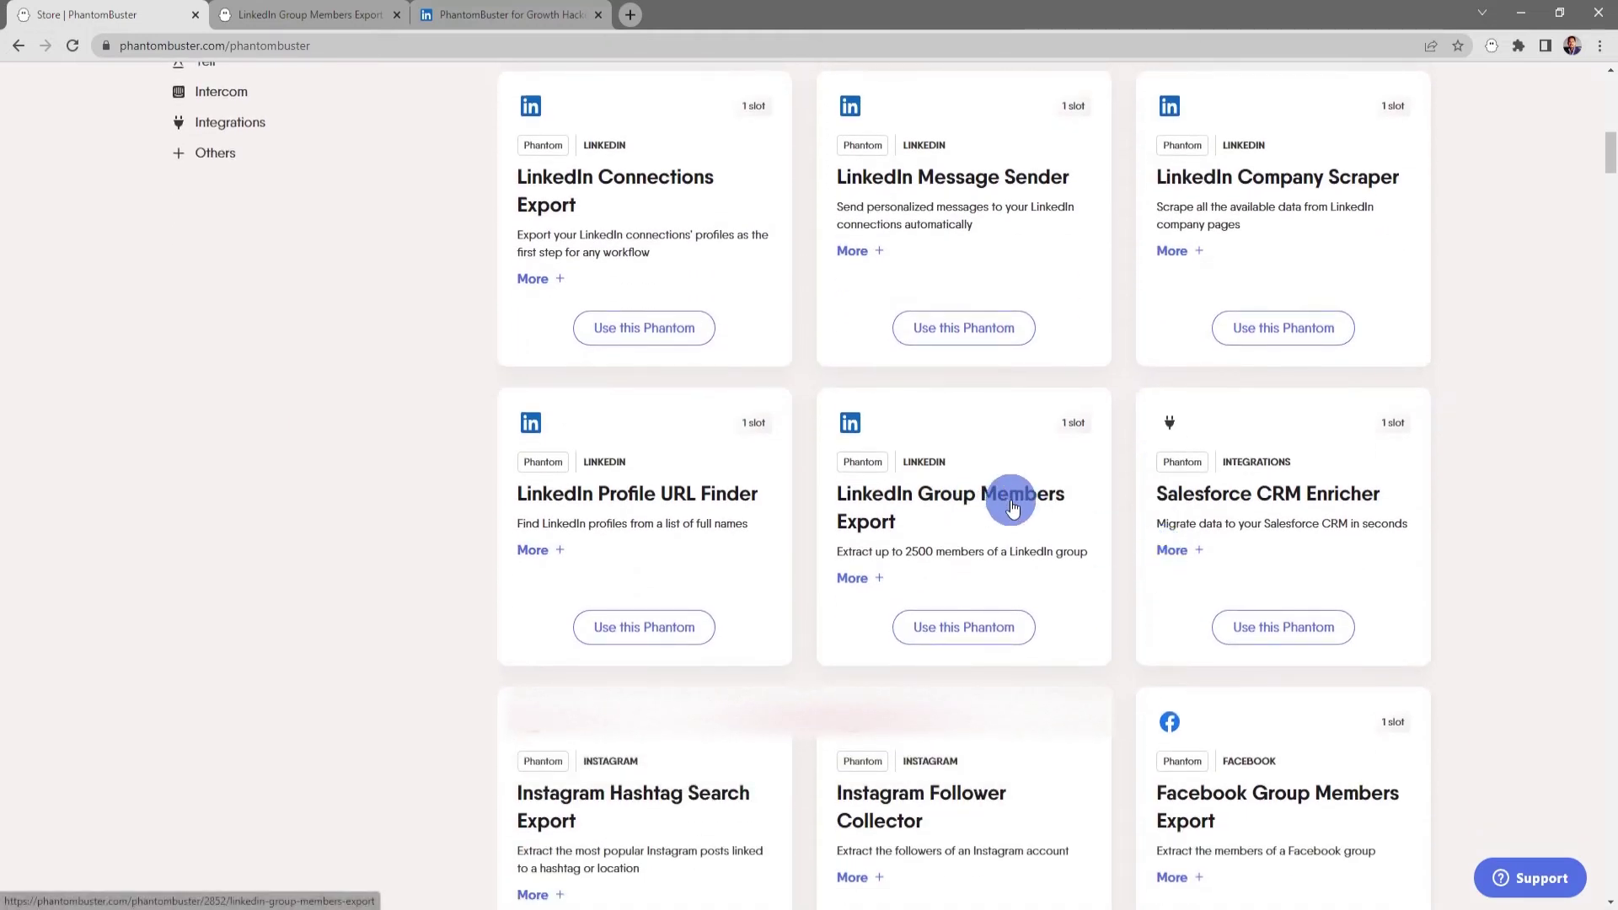
pyautogui.click(934, 497)
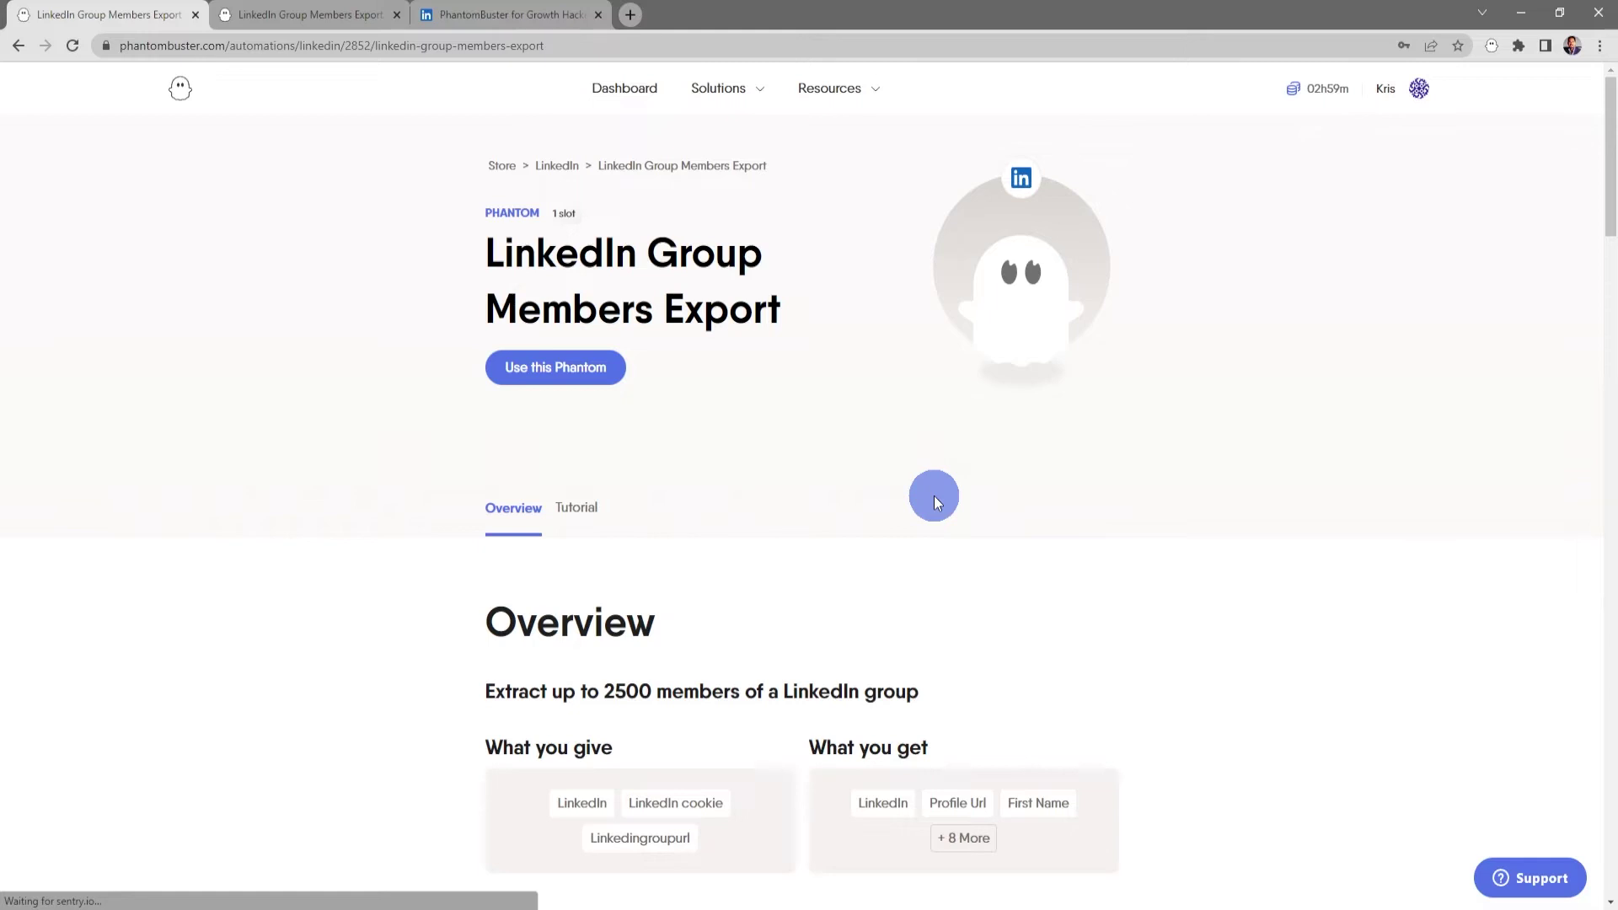
# Show the phantom's Tutorial with its setup steps and video
pyautogui.scroll(-8, 1236, 493)
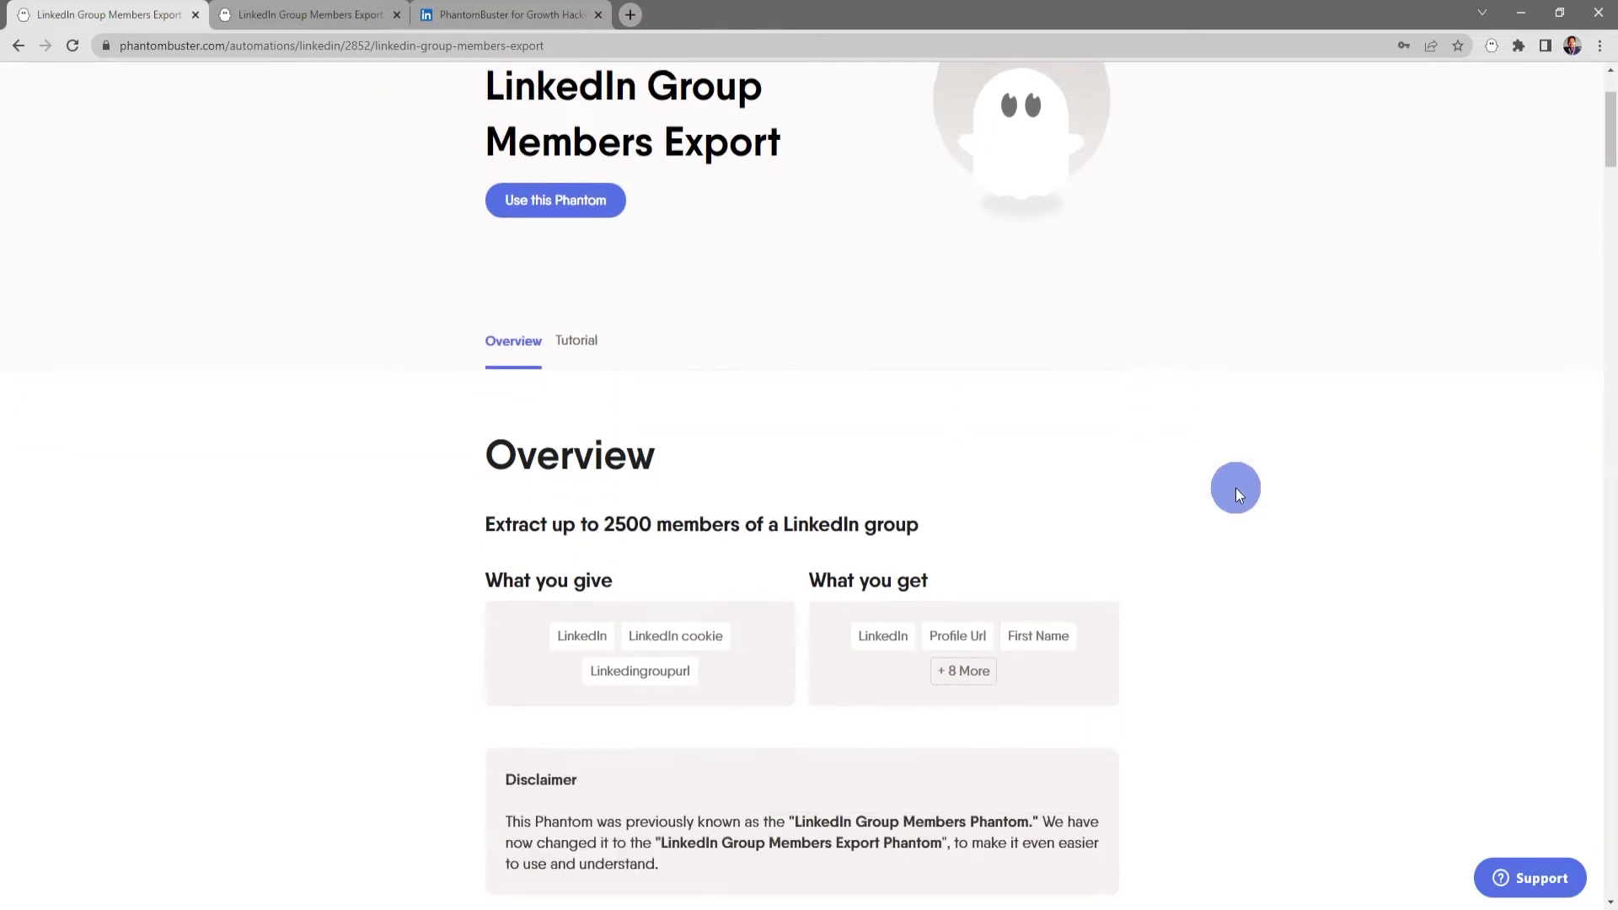
pyautogui.scroll(-5, 1236, 488)
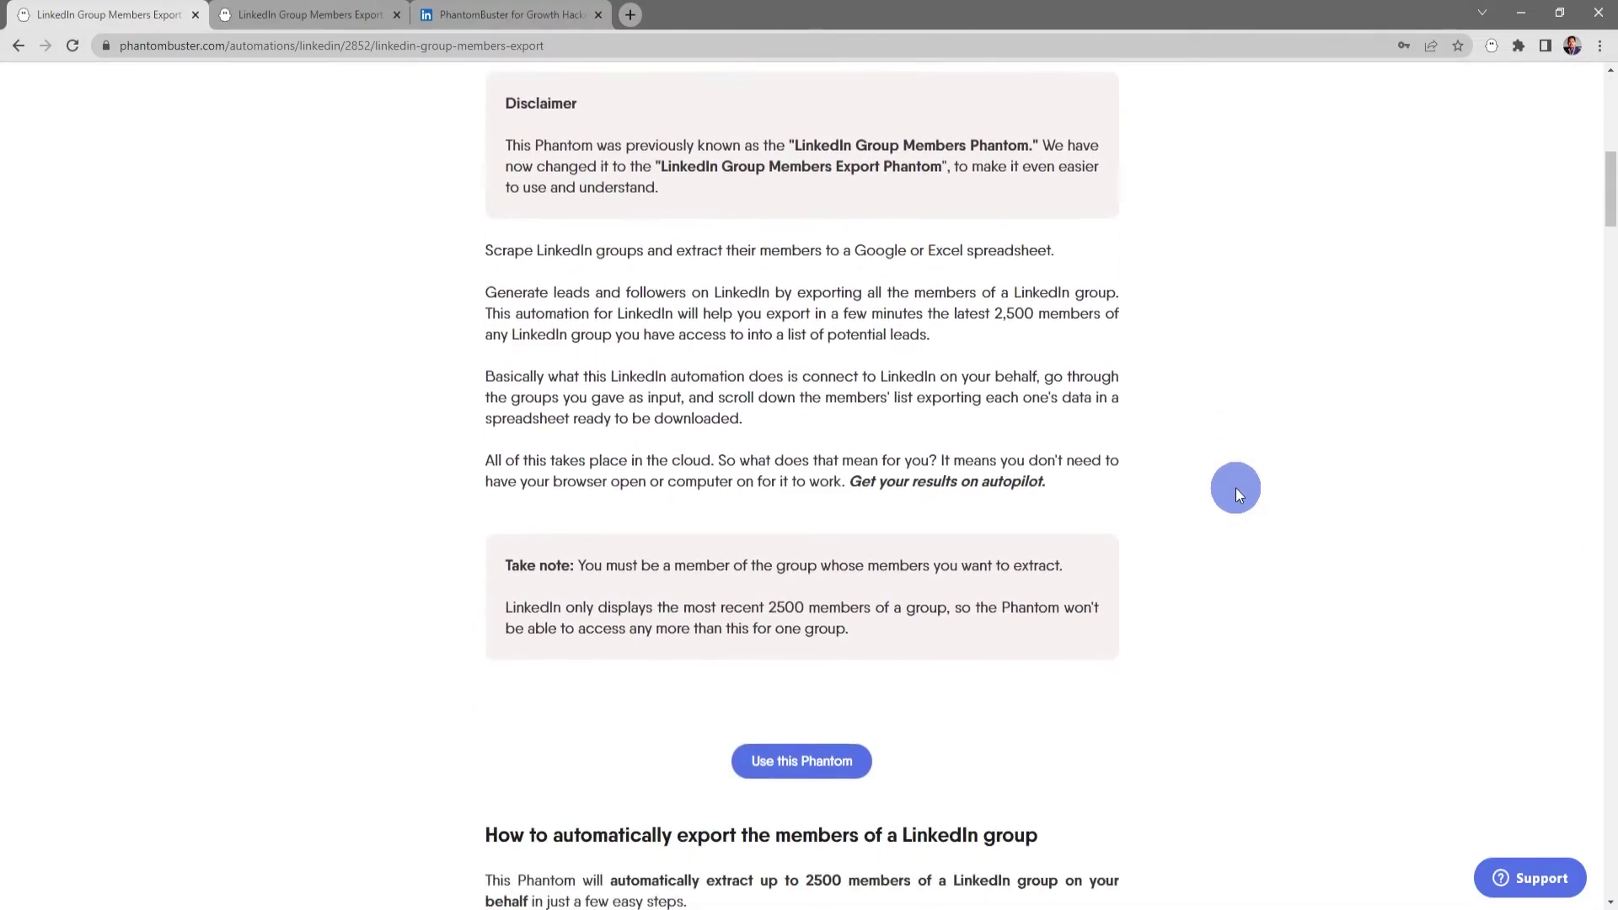
pyautogui.scroll(12, 1235, 488)
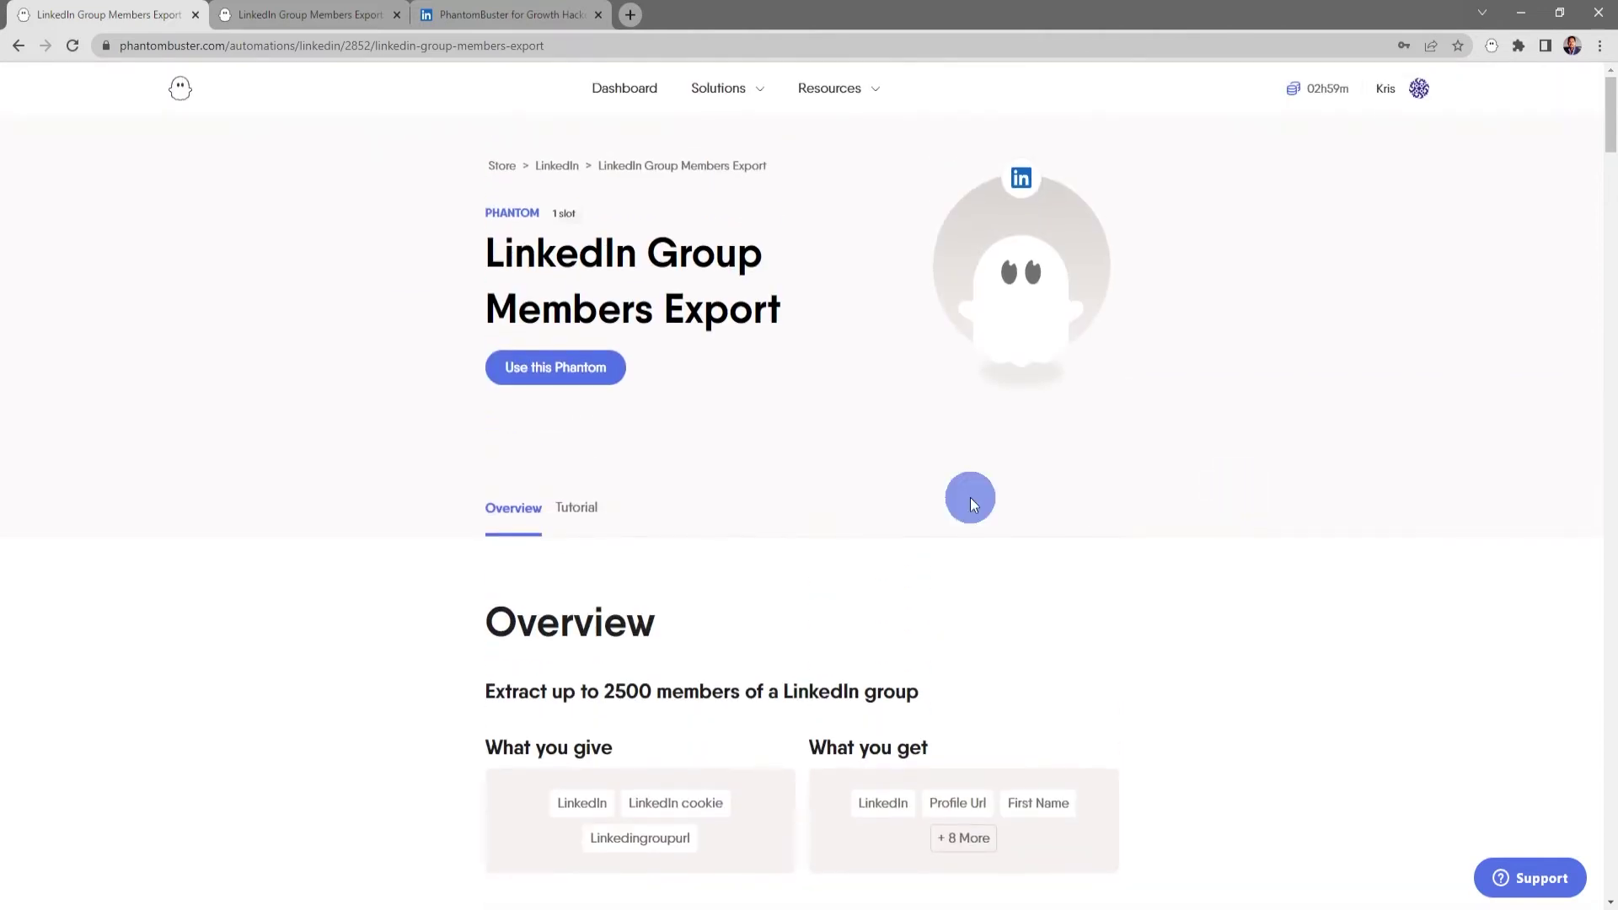
pyautogui.click(578, 504)
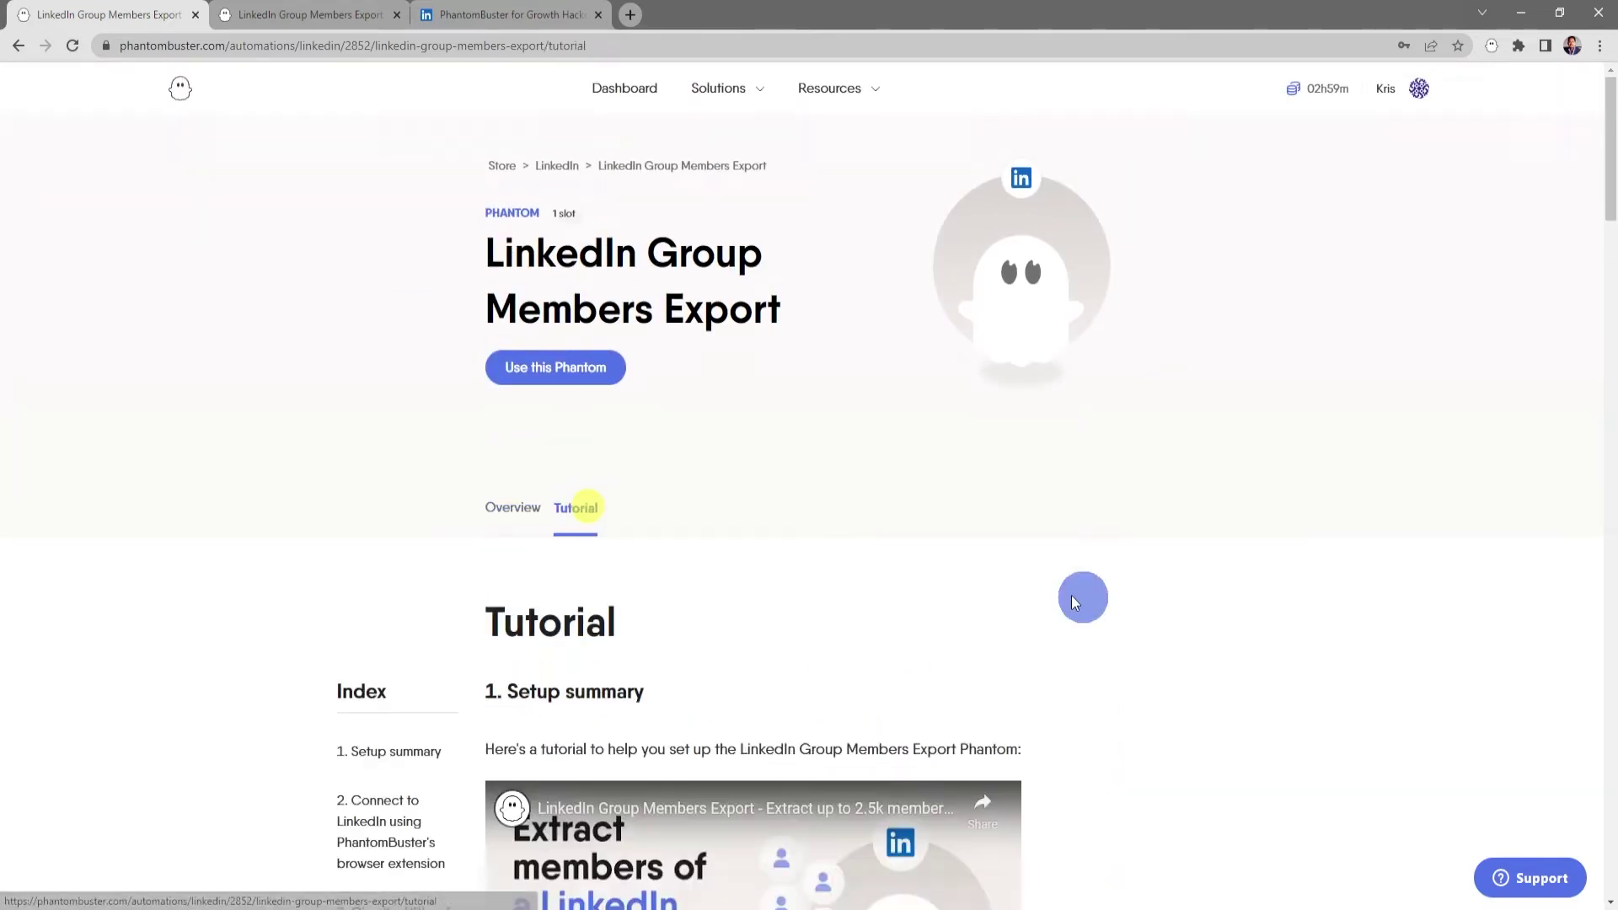
pyautogui.scroll(-6, 1135, 612)
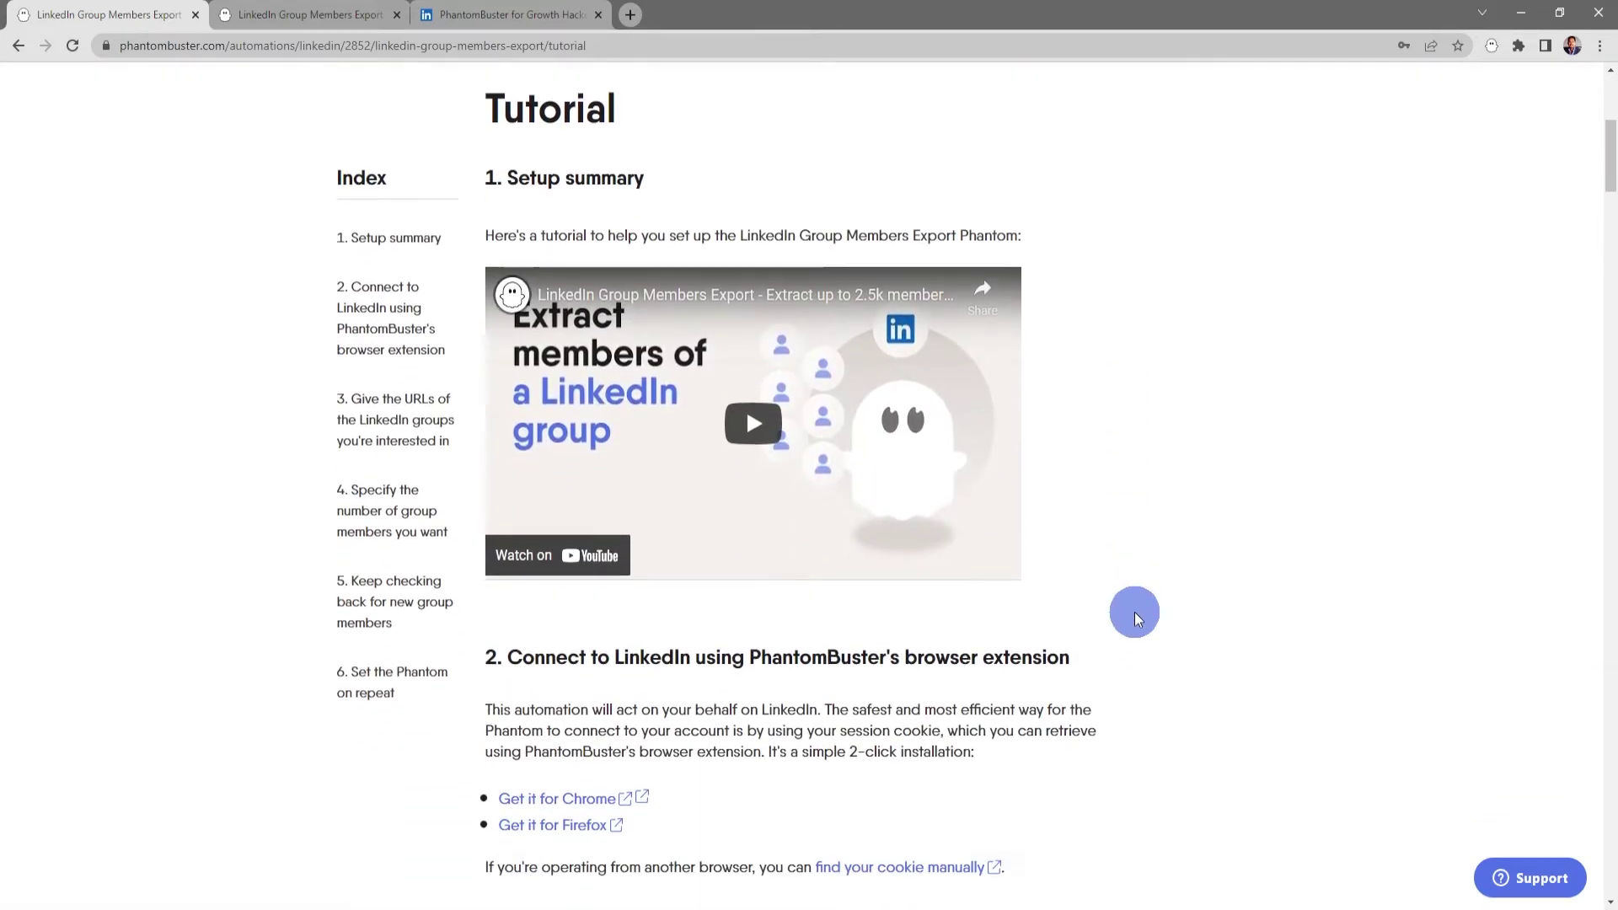
pyautogui.scroll(6, 1134, 612)
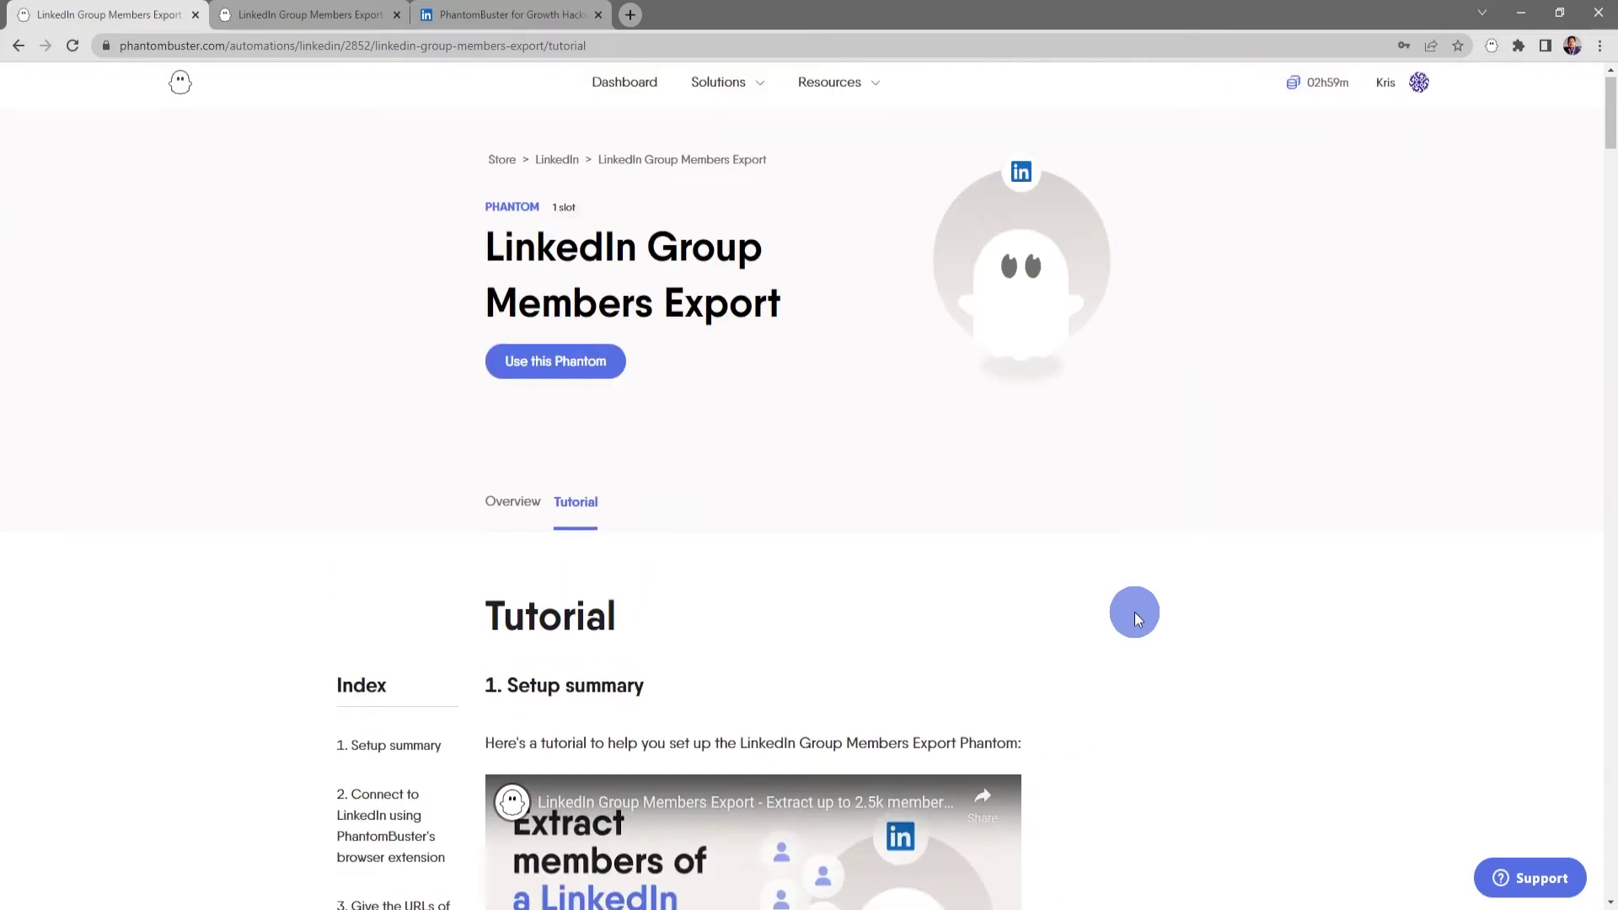
# Start using the phantom, connect LinkedIn to fill the session cookie, and save
pyautogui.click(584, 370)
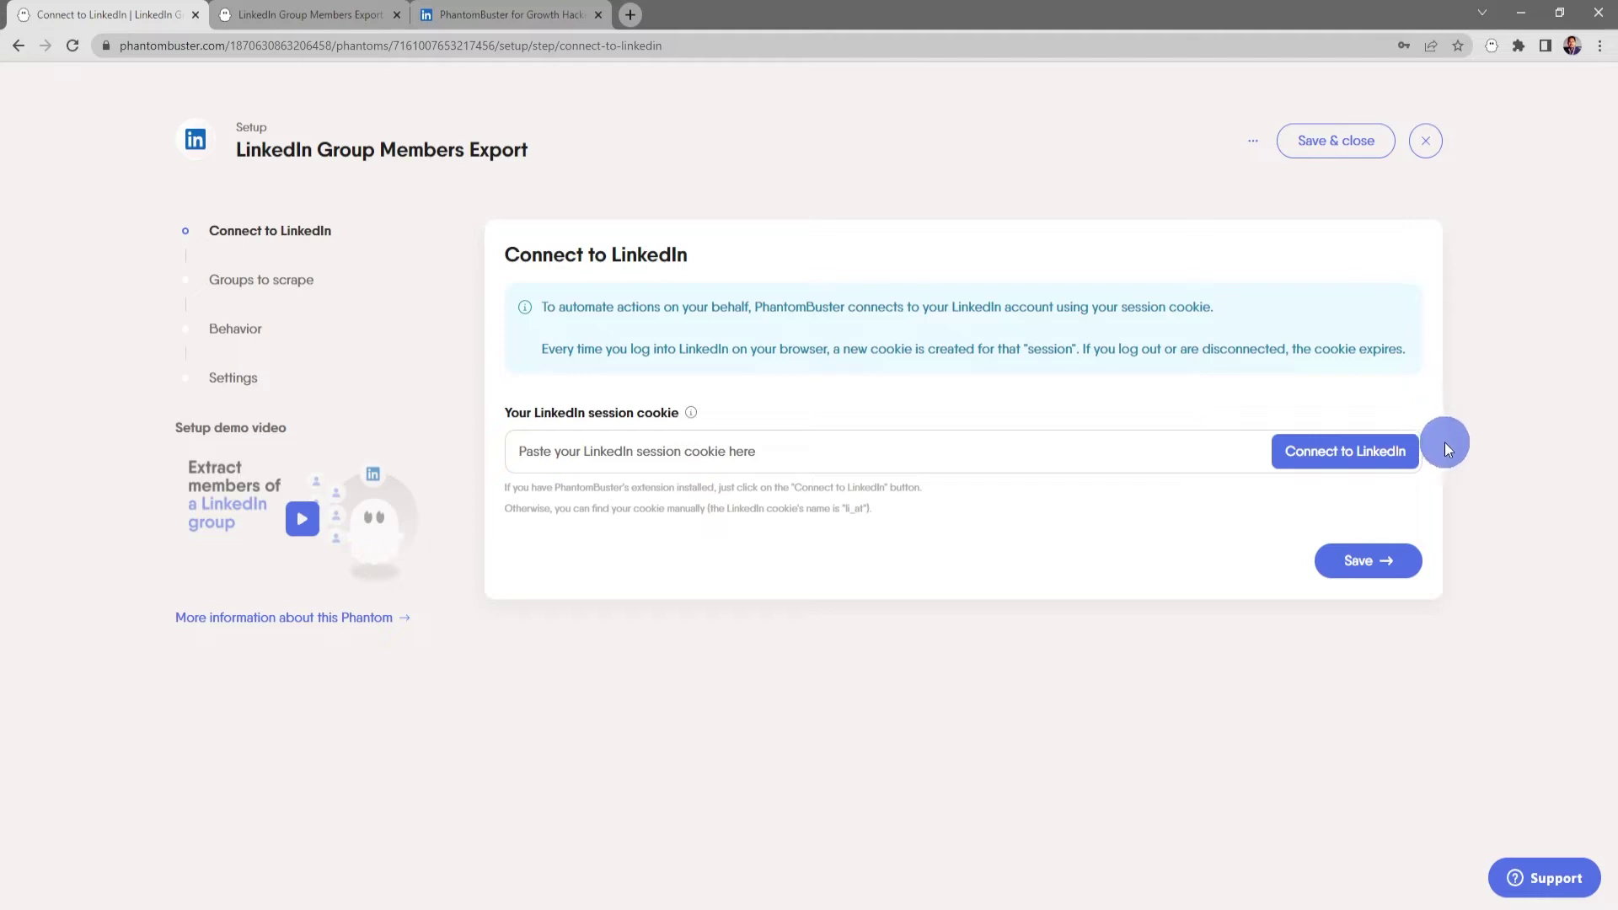
pyautogui.click(1309, 453)
pyautogui.click(1360, 558)
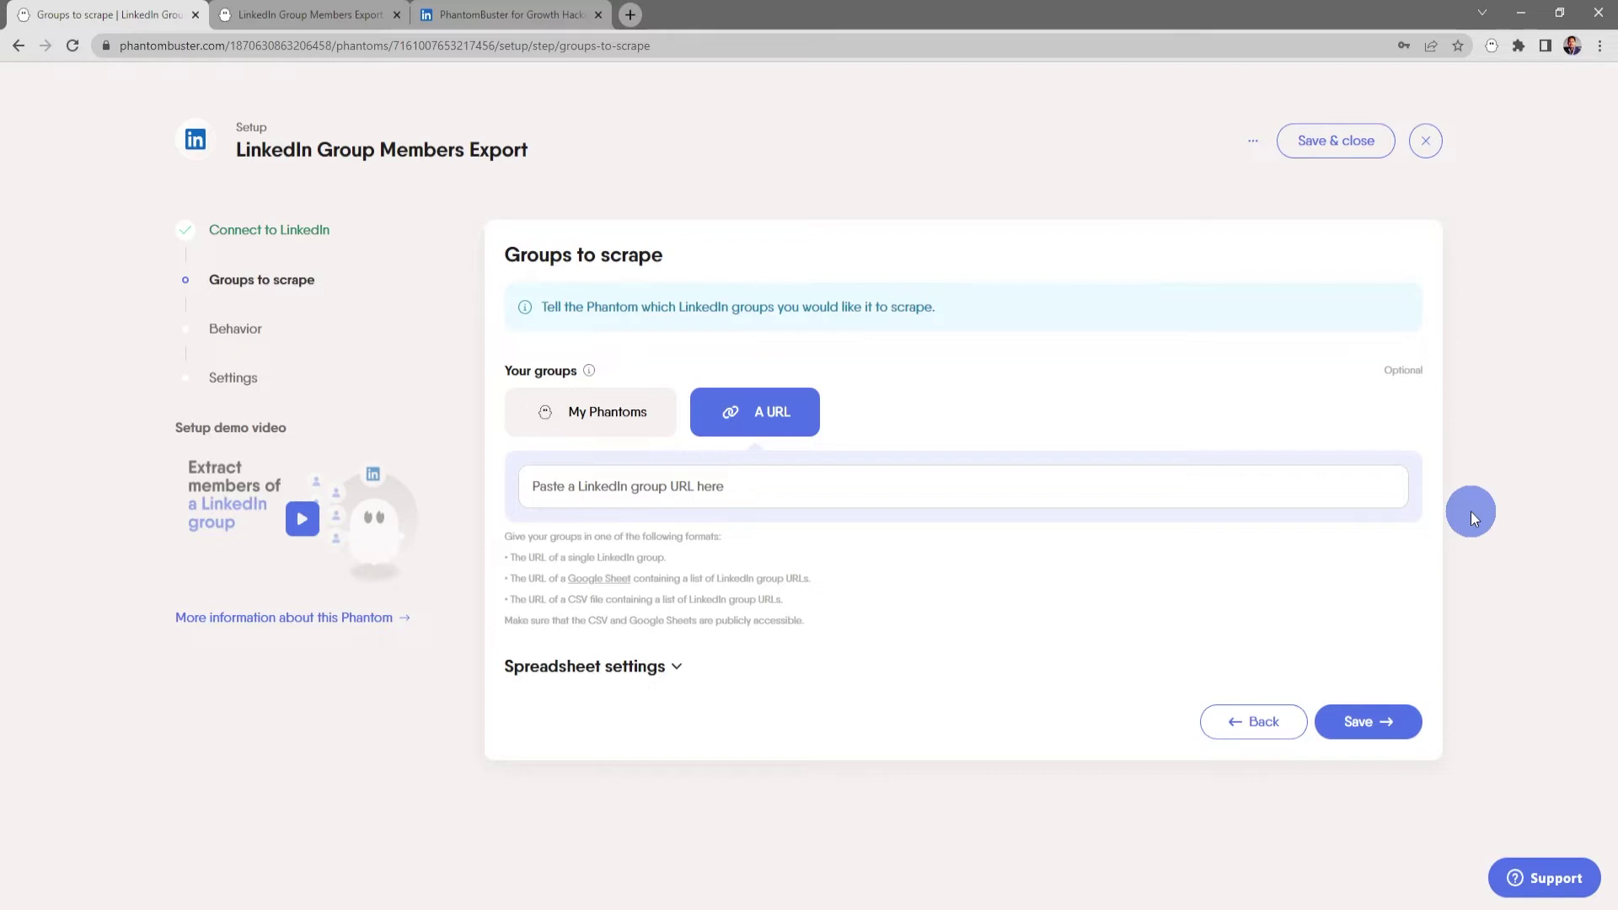
pyautogui.click(640, 417)
pyautogui.click(862, 491)
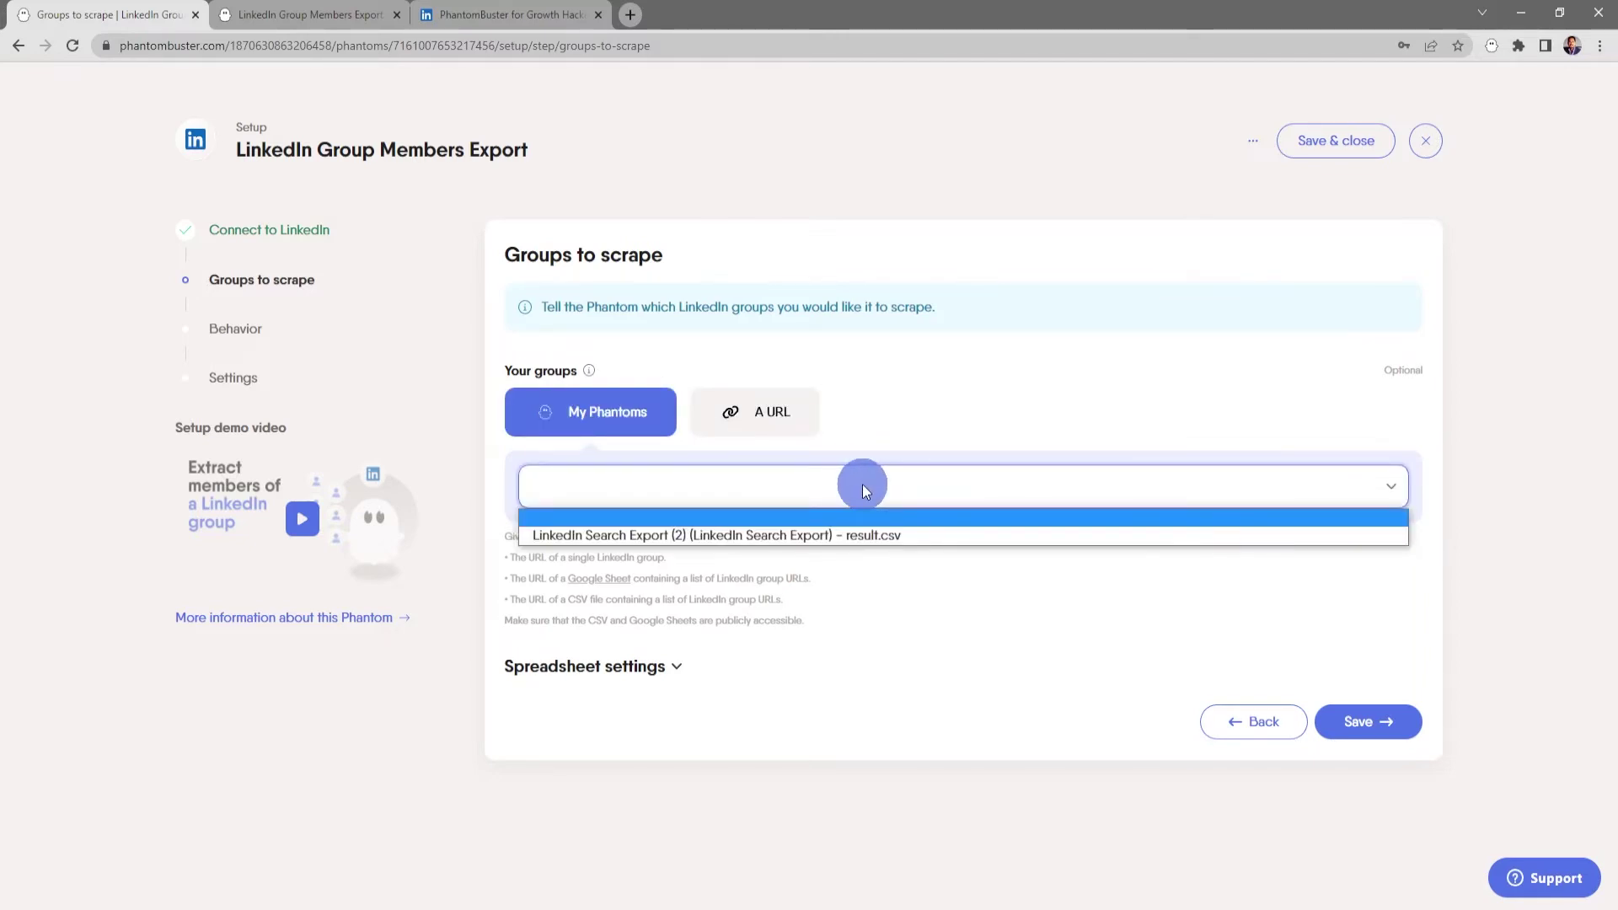
pyautogui.click(784, 417)
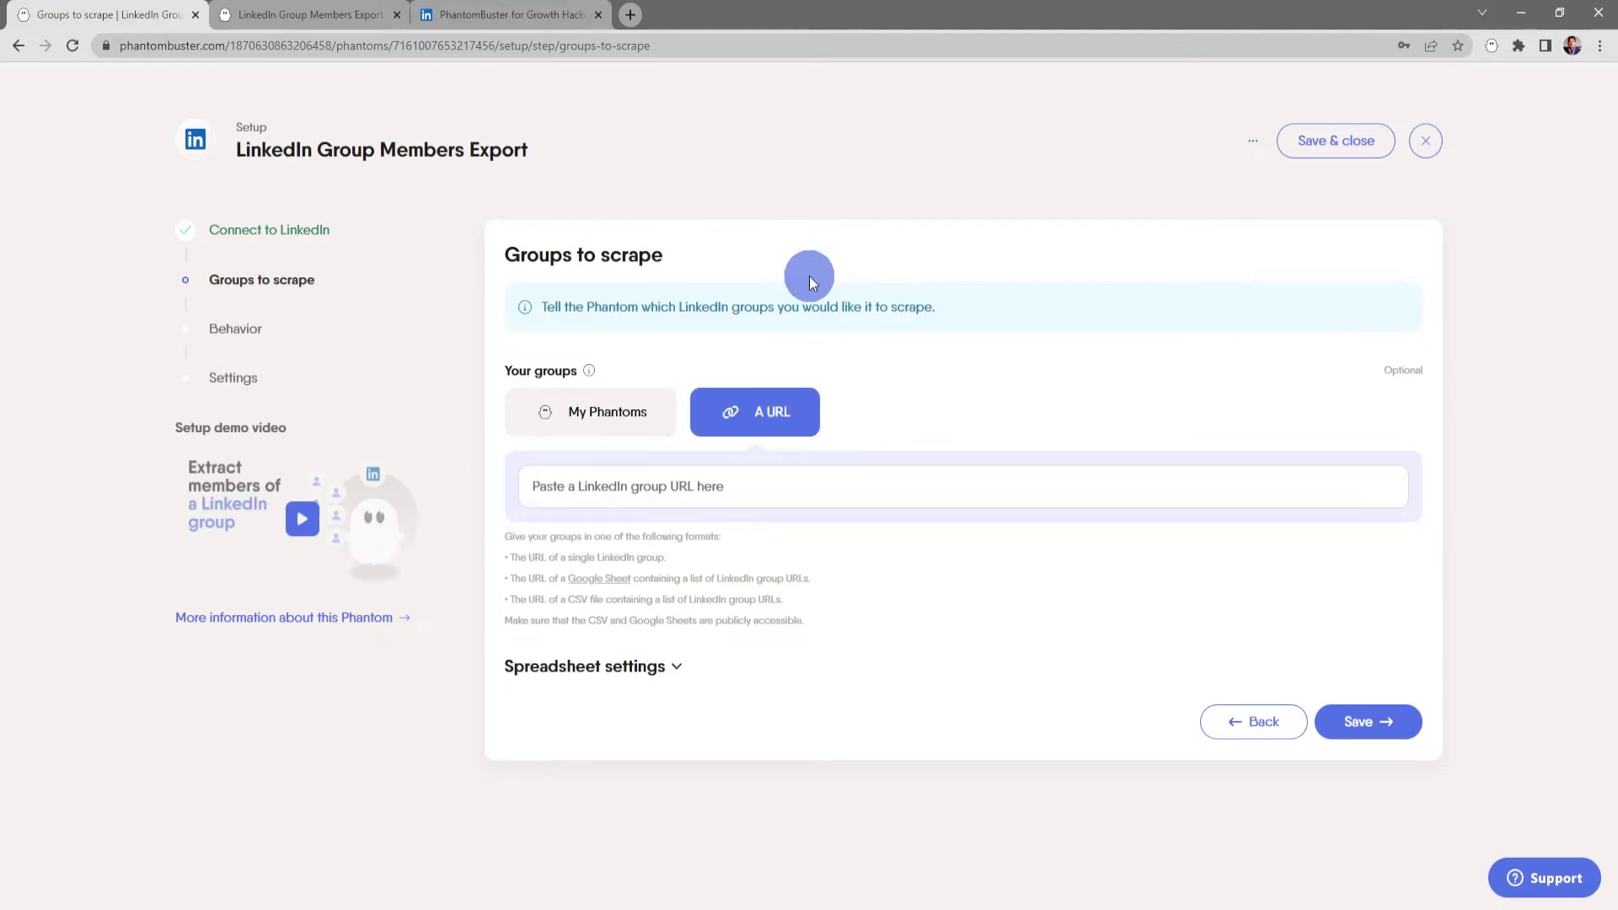
pyautogui.click(543, 22)
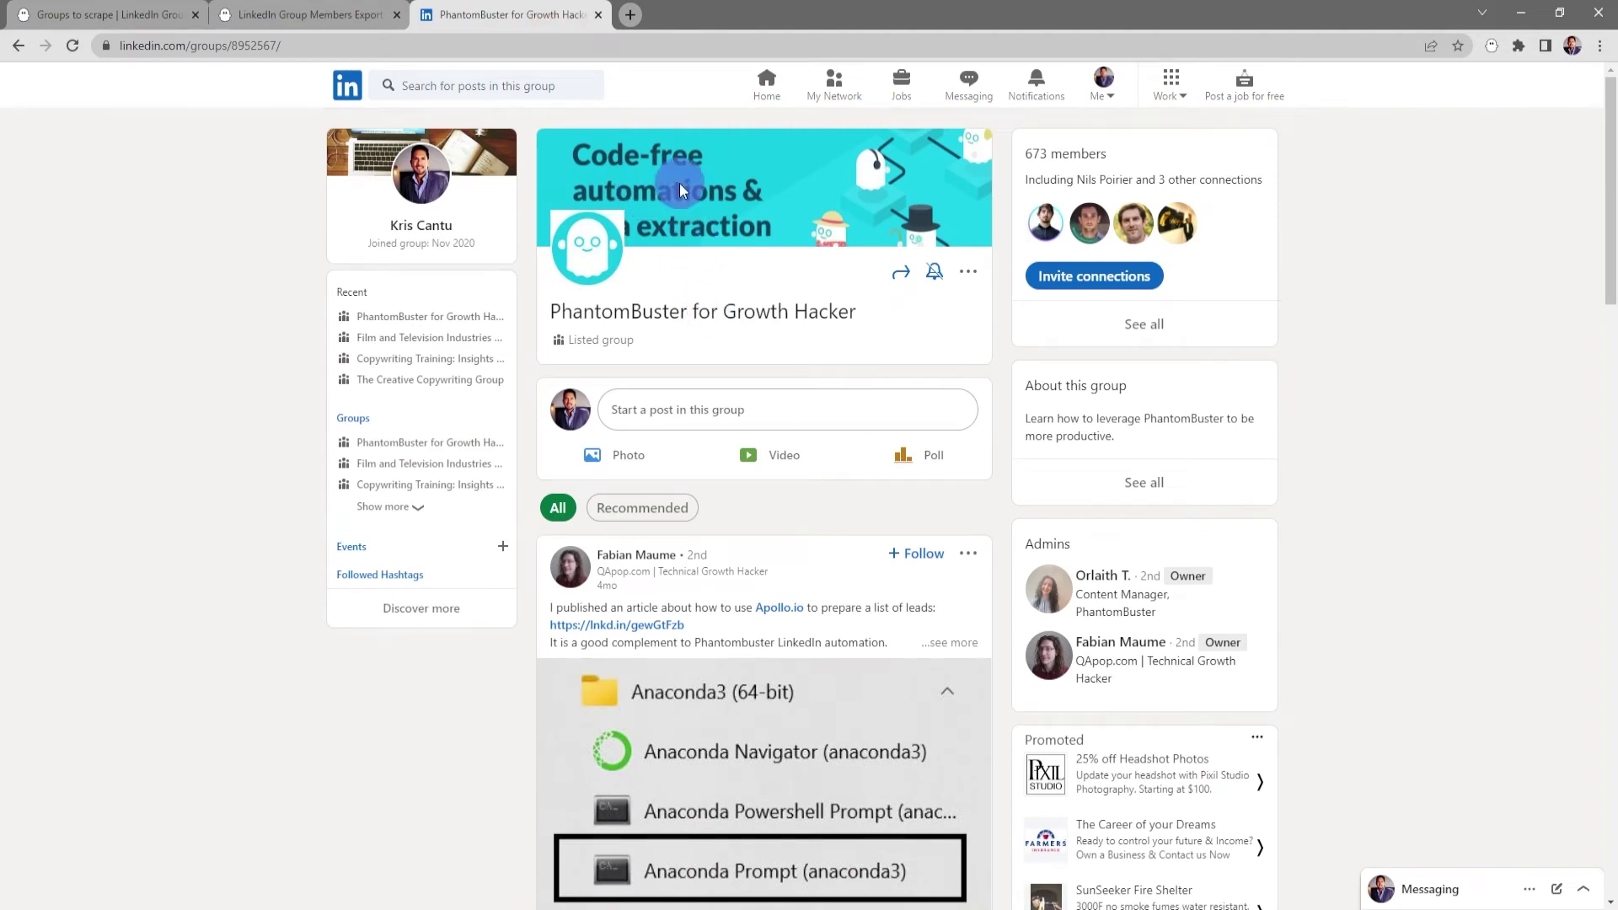
# Copy the group URL linkedin.com/groups/8952567/ and return to the PhantomBuster setup tab
pyautogui.click(312, 47)
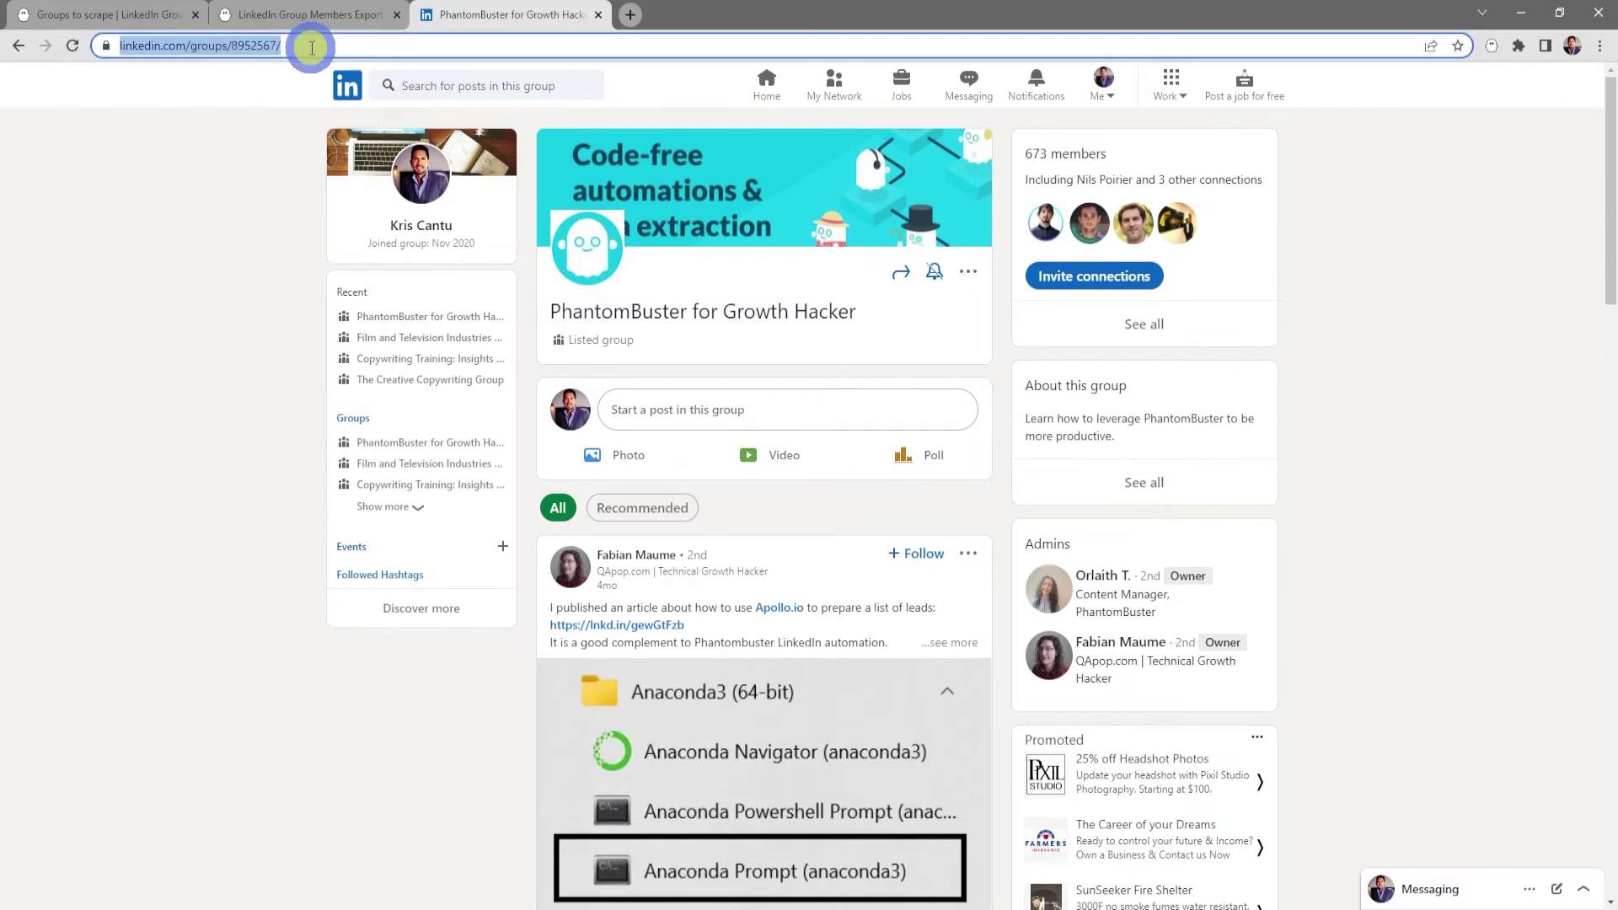
pyautogui.rightClick(311, 47)
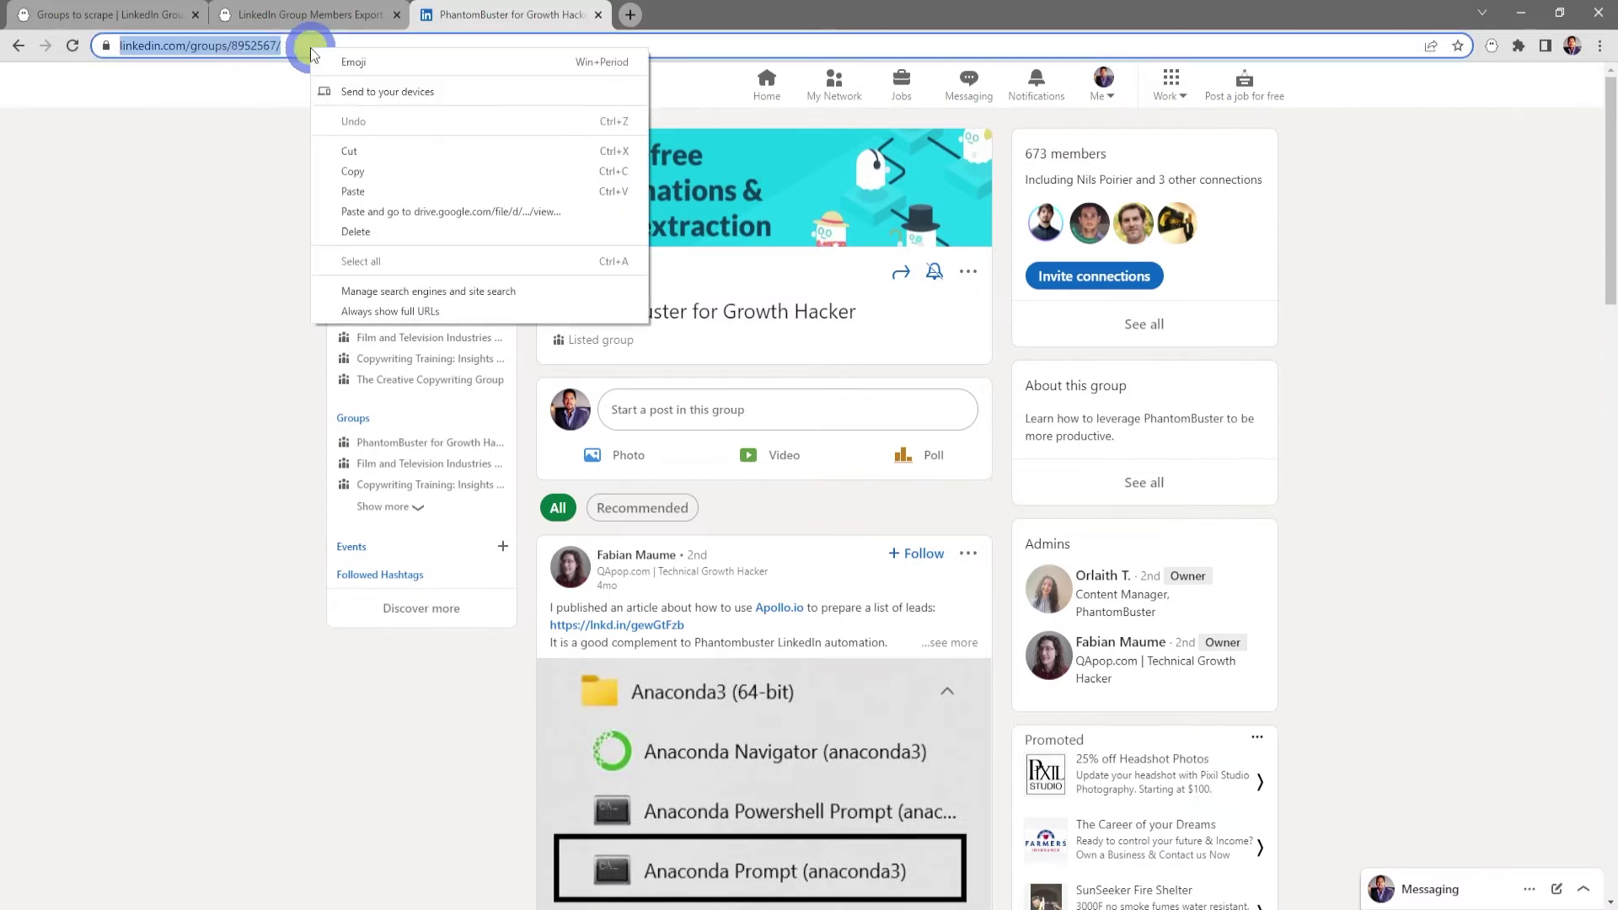
pyautogui.click(375, 172)
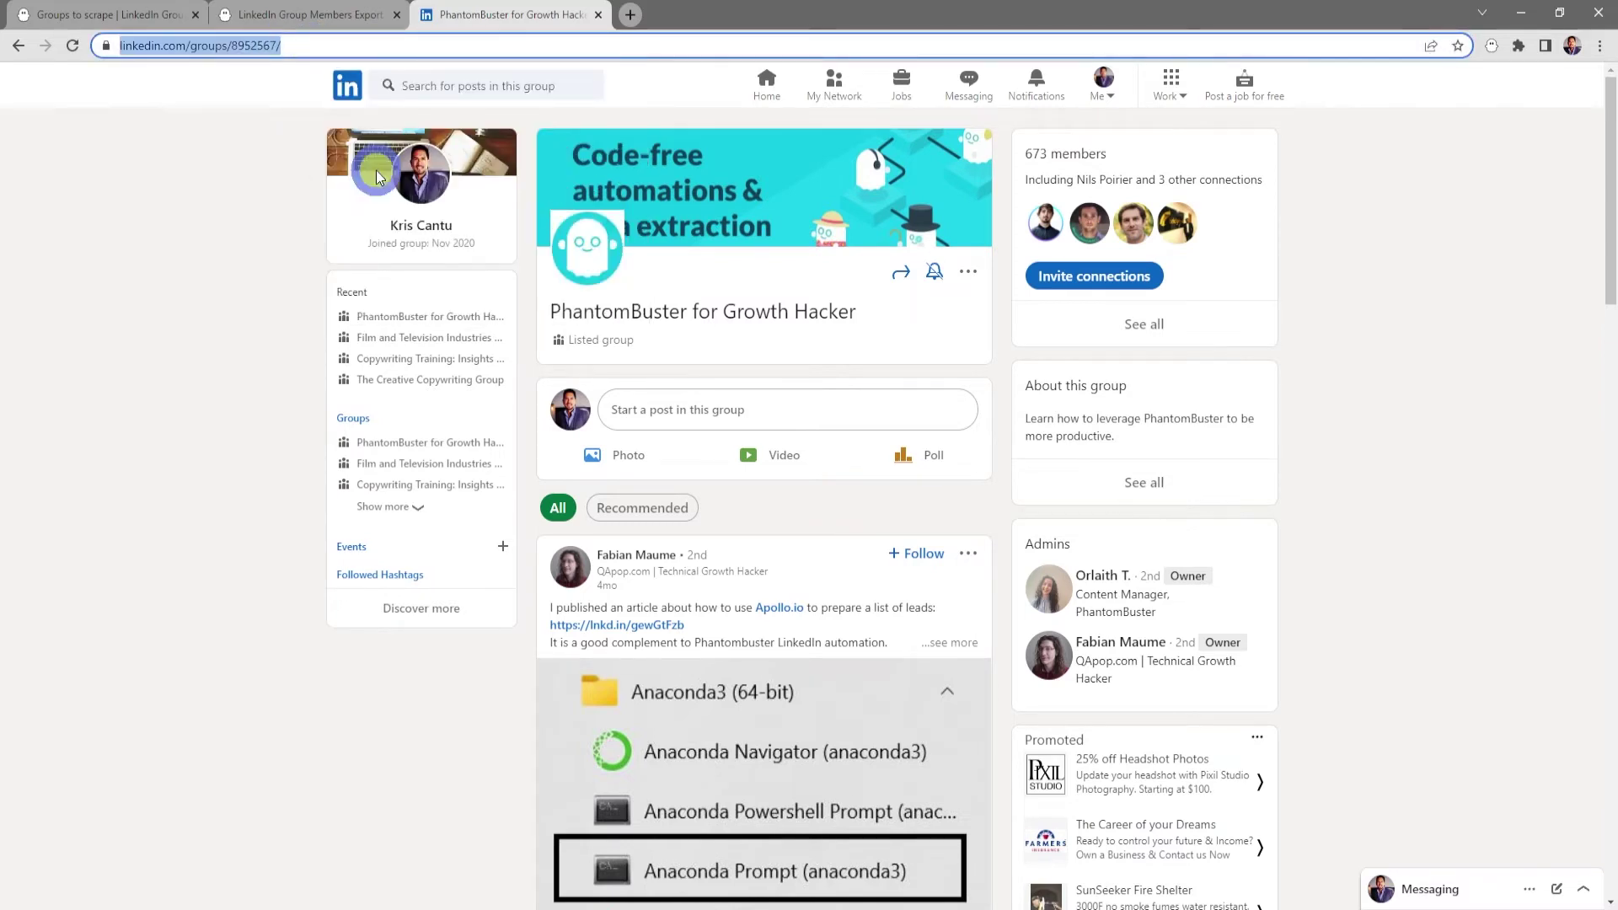
pyautogui.click(165, 15)
# Paste the copied group URL into the A URL field and save Groups to scrape
pyautogui.click(552, 487)
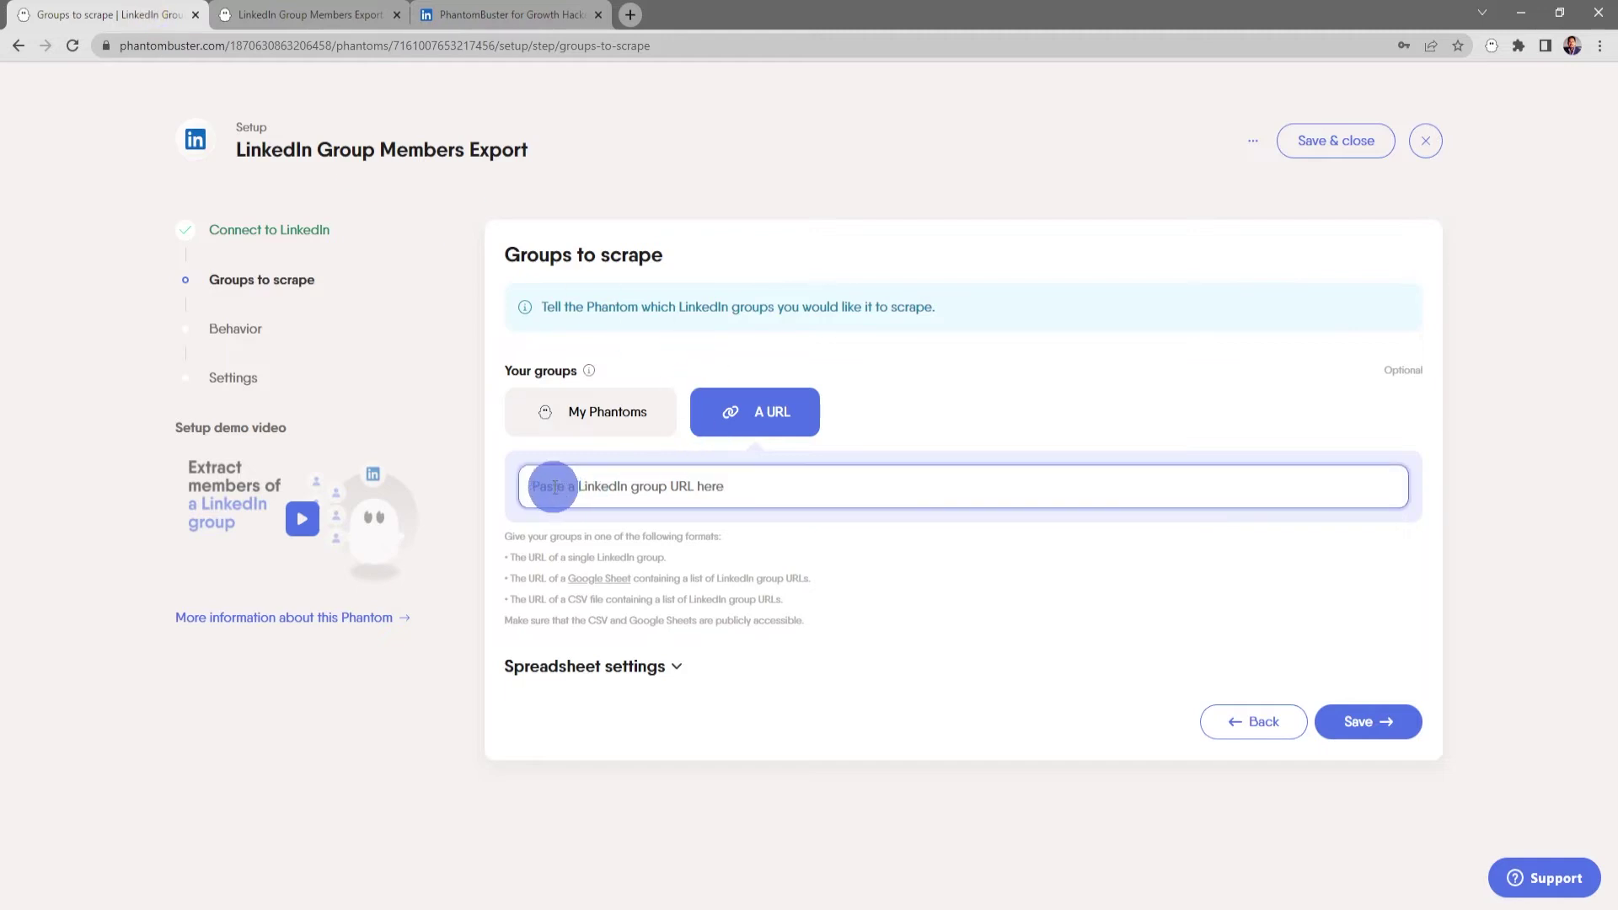
pyautogui.rightClick(554, 486)
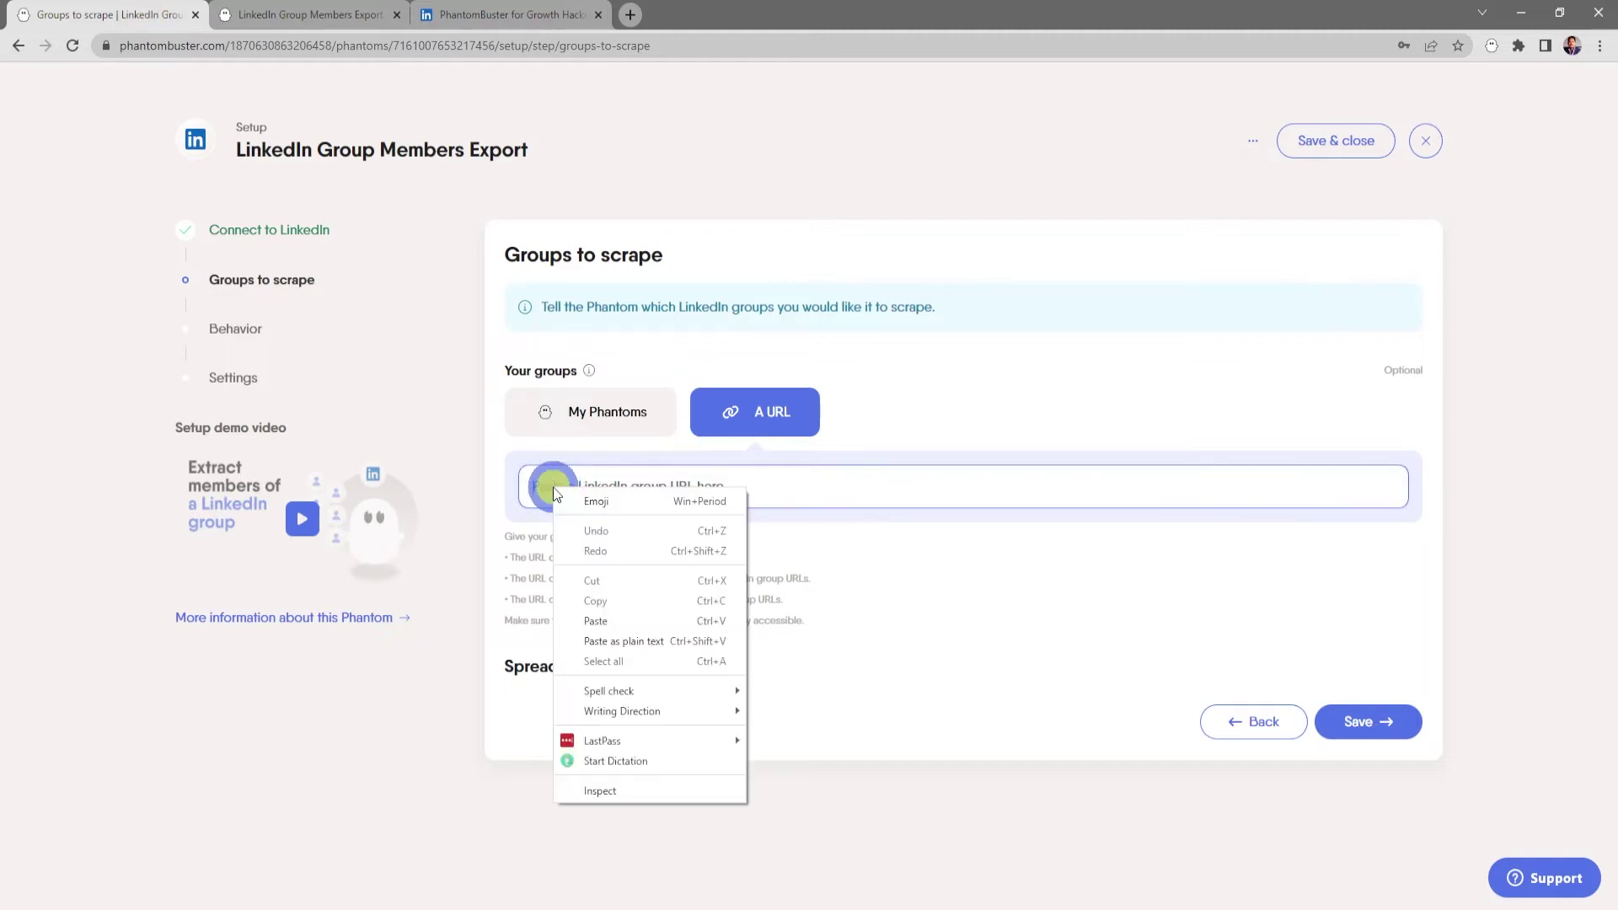
pyautogui.click(608, 621)
pyautogui.click(677, 667)
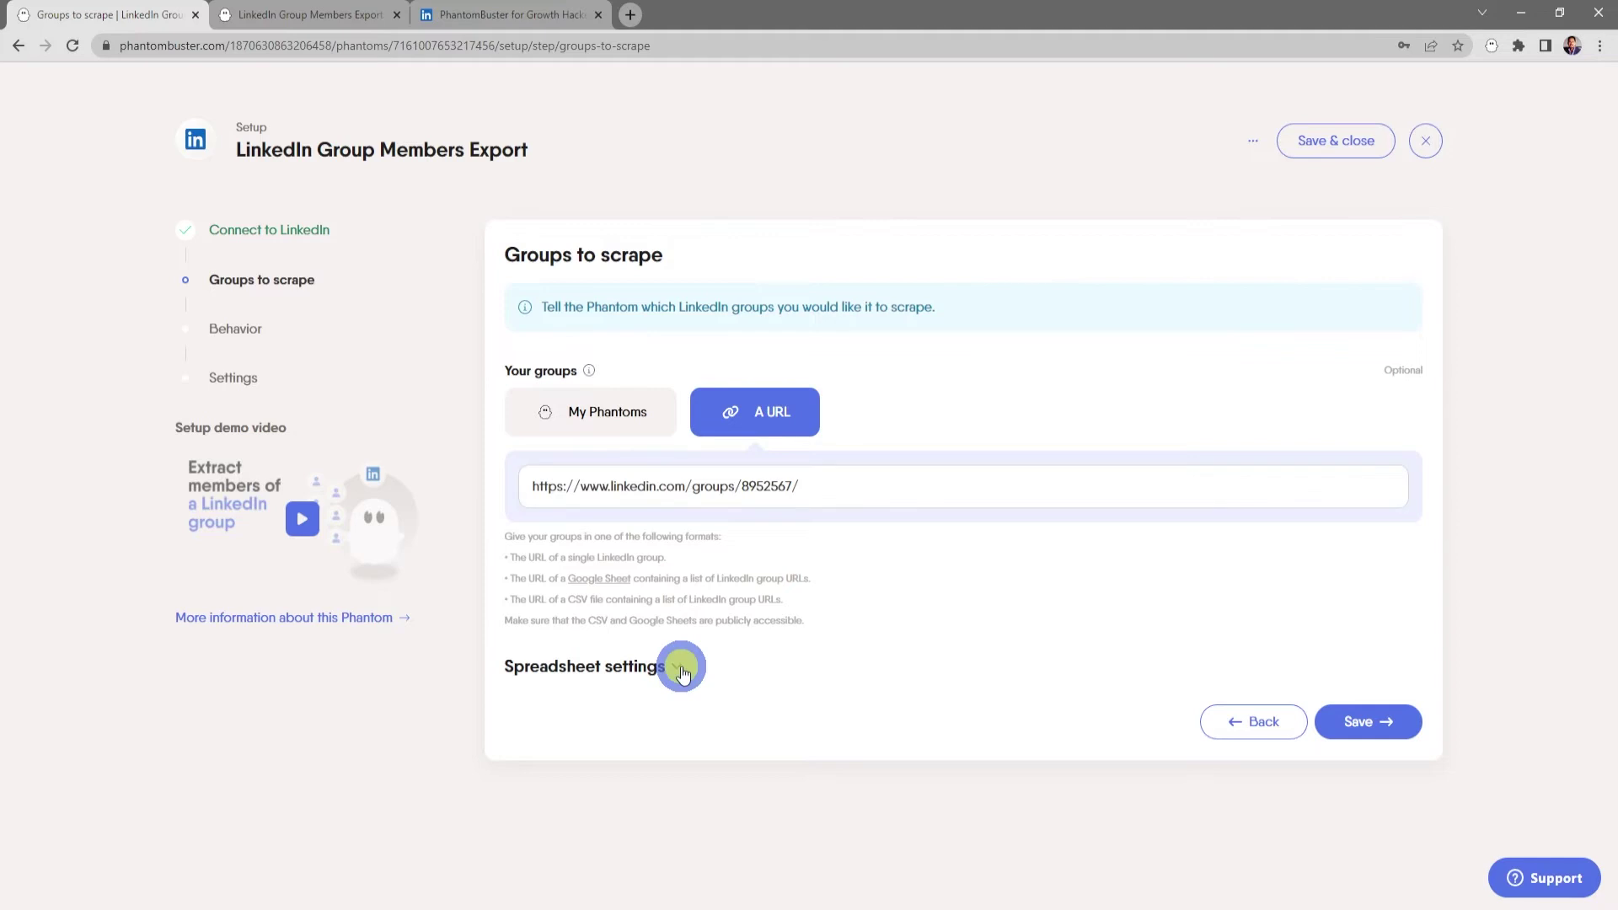
pyautogui.scroll(-1, 845, 699)
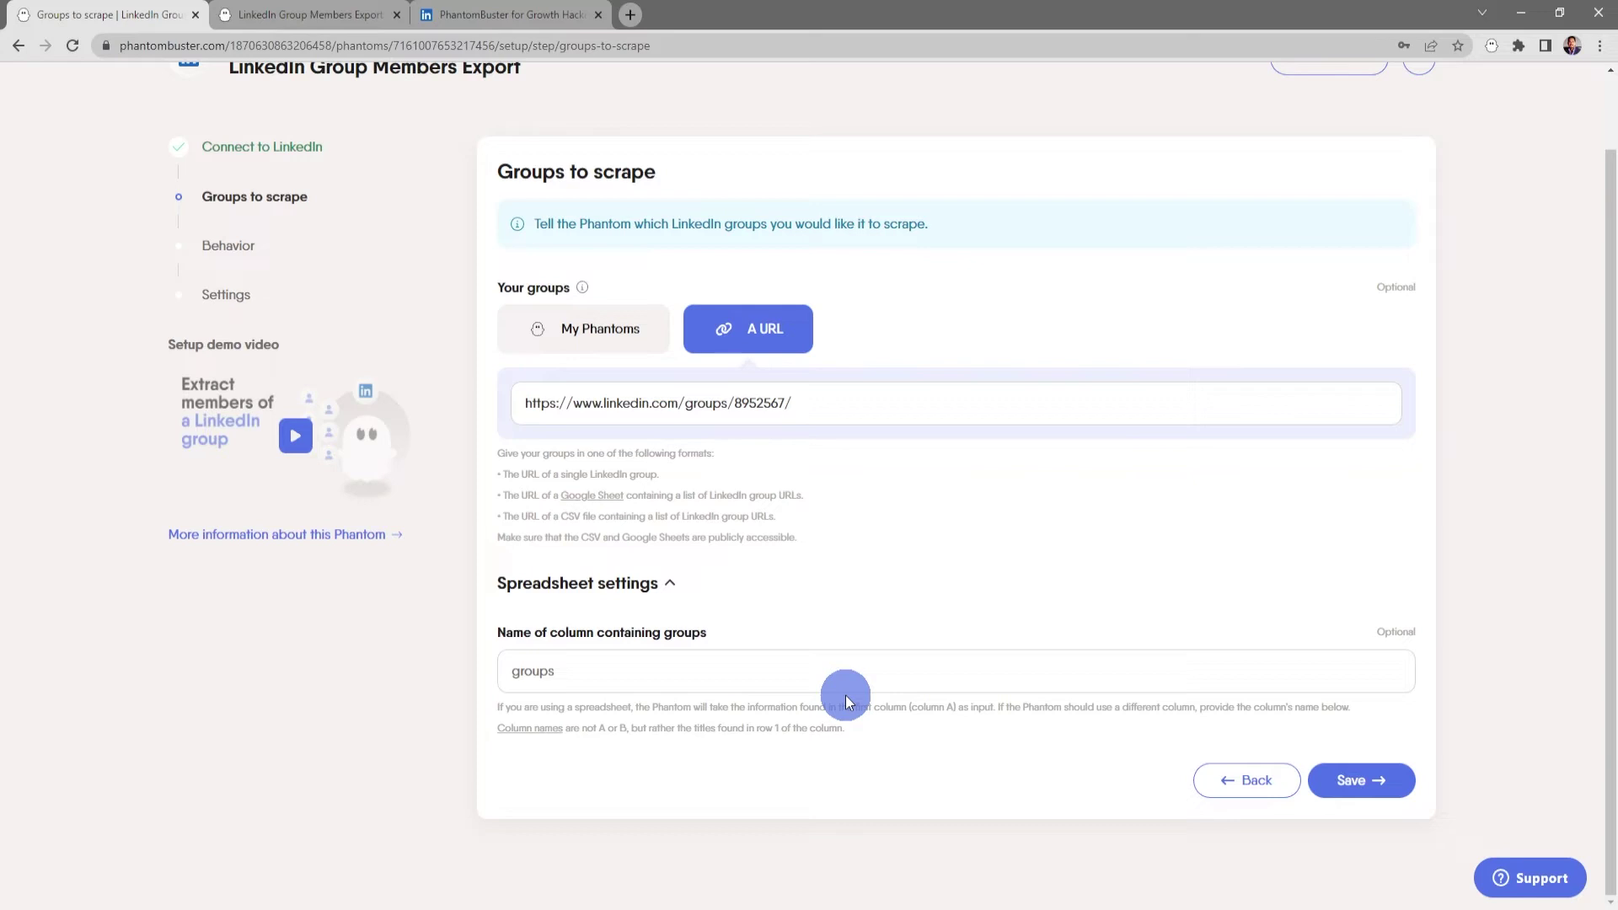
pyautogui.click(684, 592)
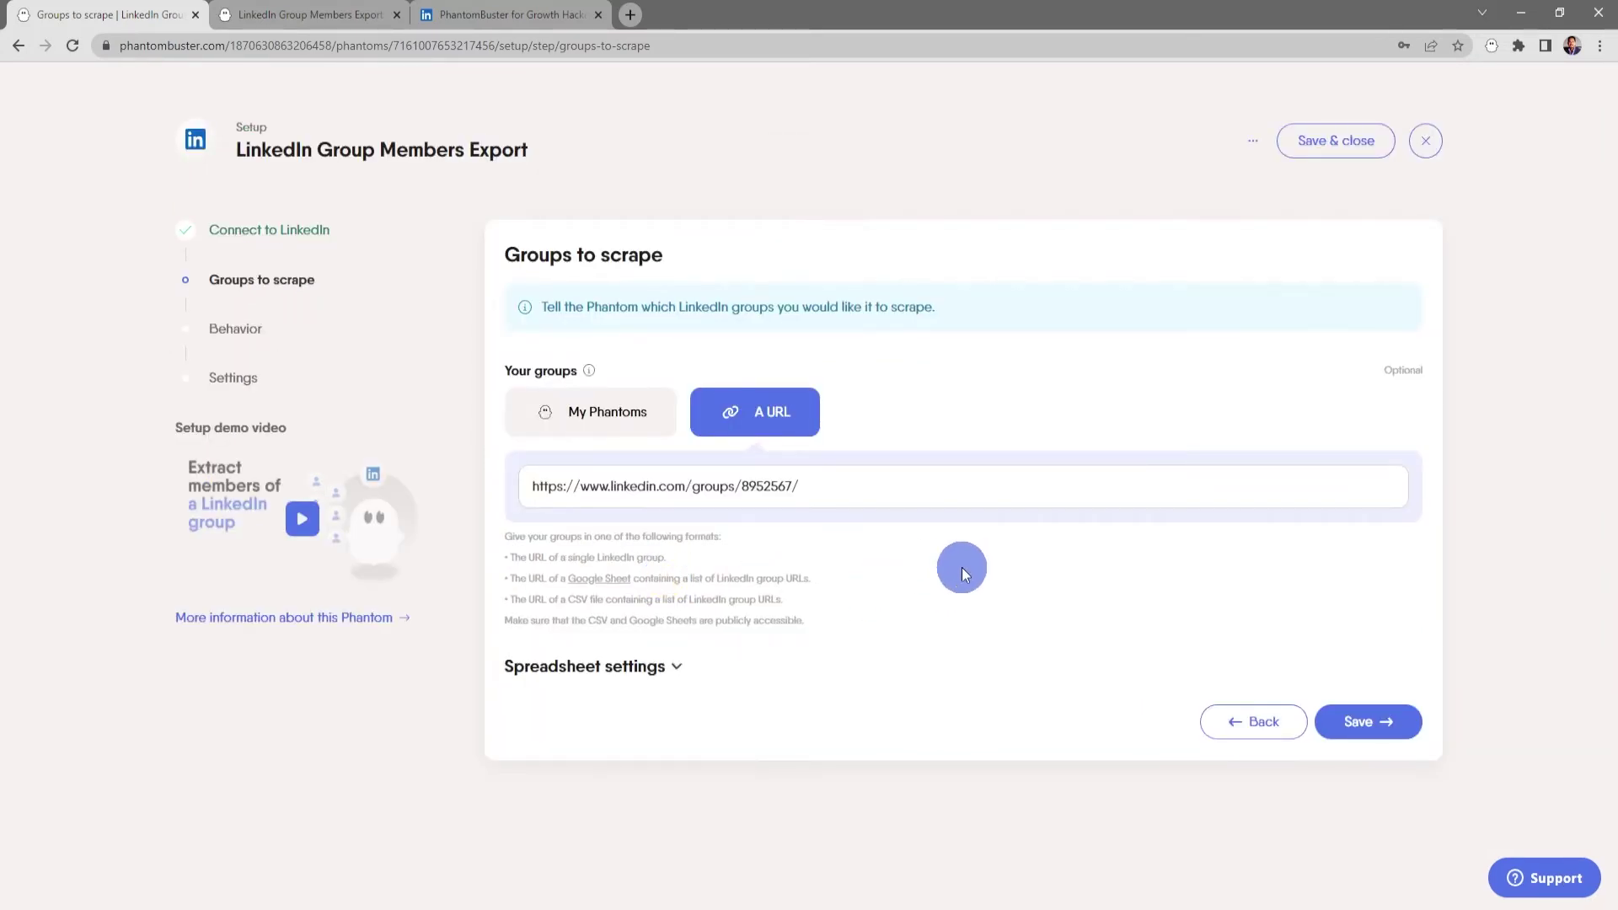
pyautogui.click(1365, 730)
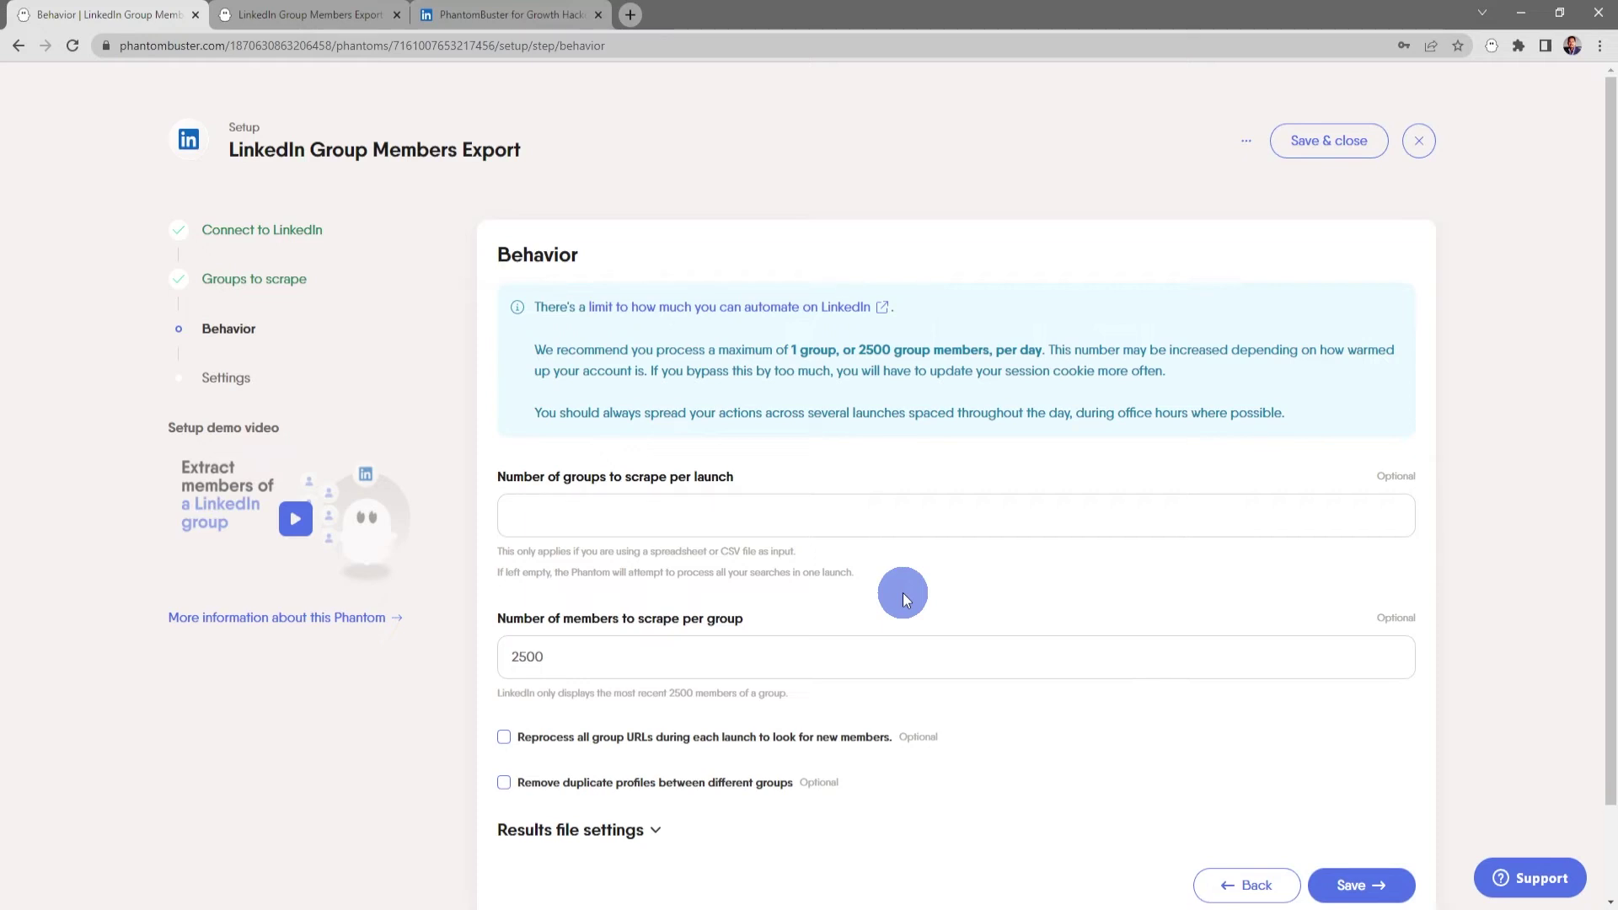
# Leave the members-per-group limit at 2500
pyautogui.scroll(-2, 902, 594)
pyautogui.click(607, 559)
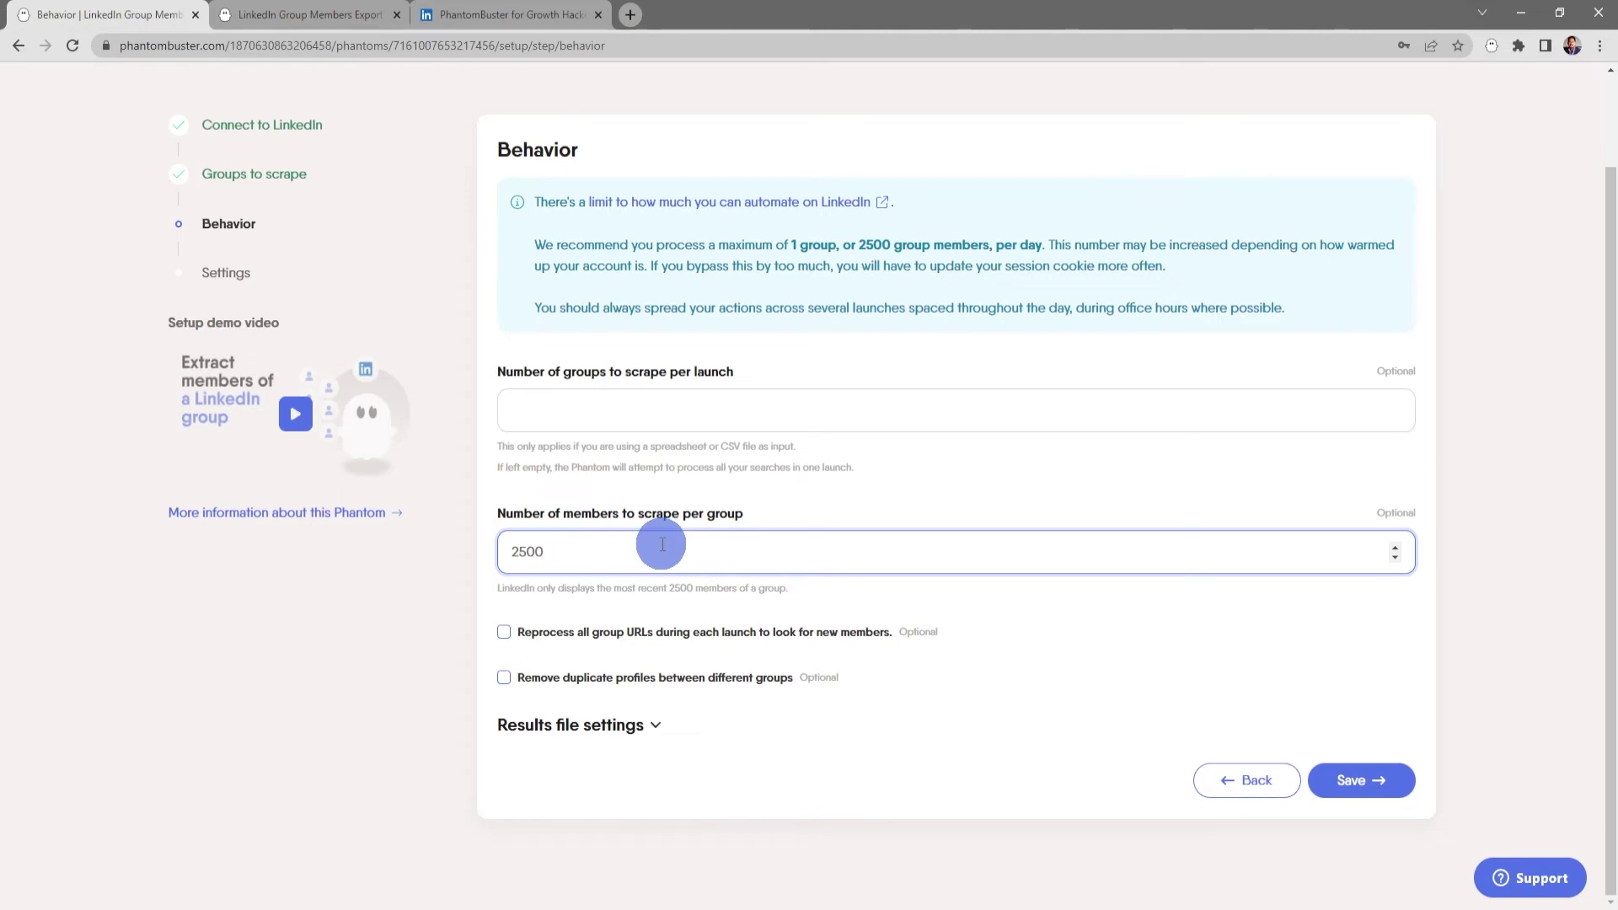
pyautogui.click(827, 607)
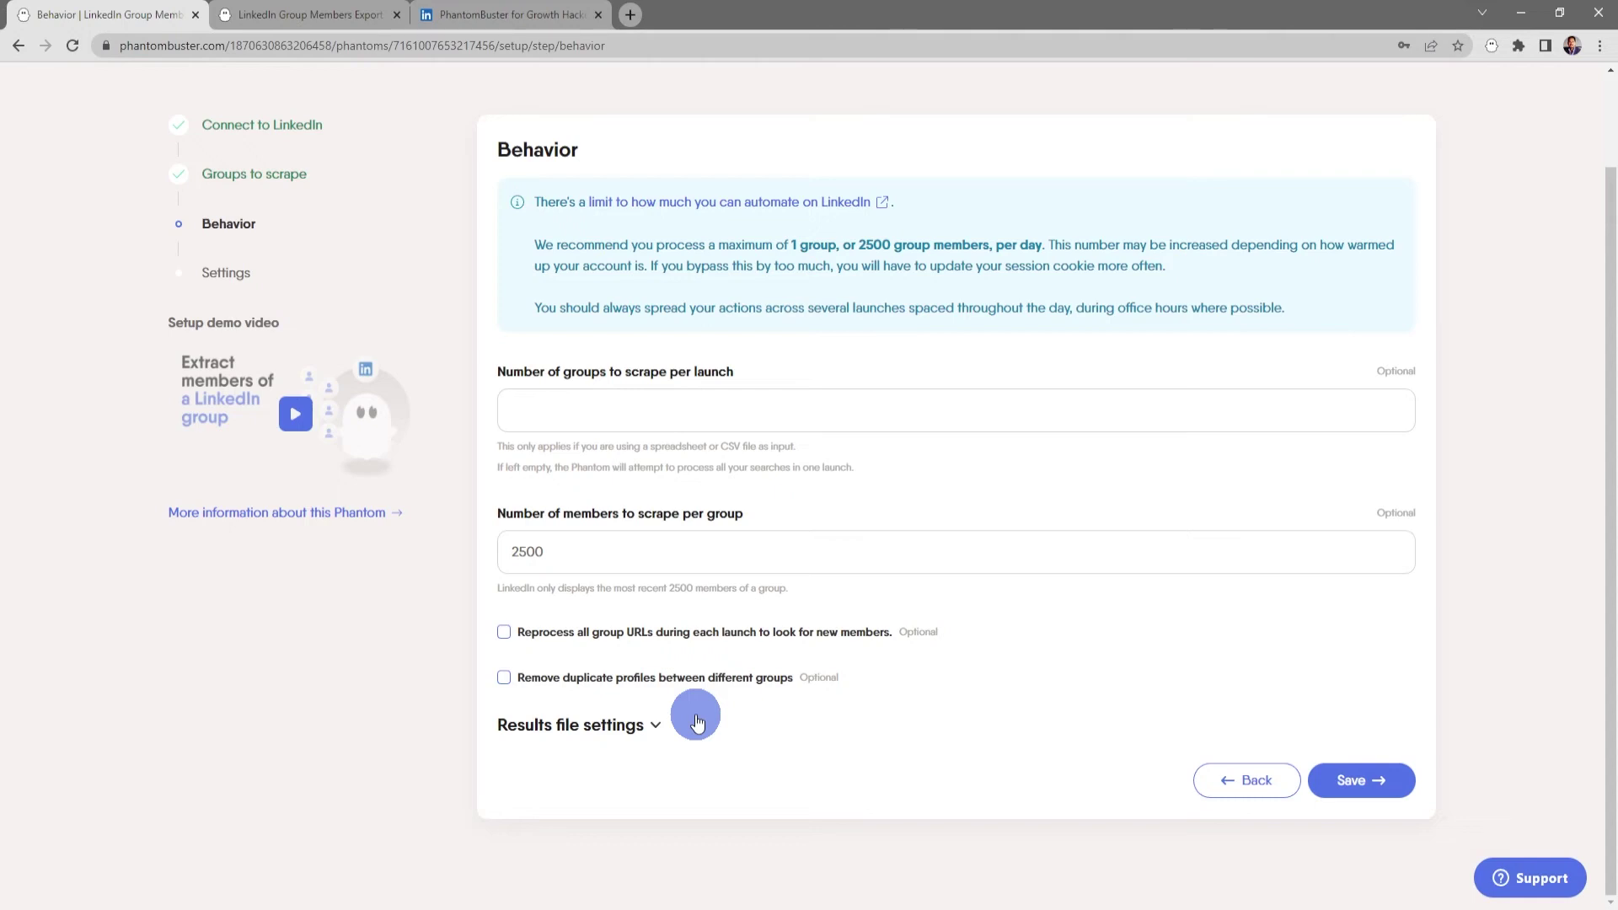
# Leave the results file name and fields-to-keep options at their defaults, and save Behavior
pyautogui.click(655, 724)
pyautogui.scroll(-1, 753, 718)
pyautogui.click(754, 725)
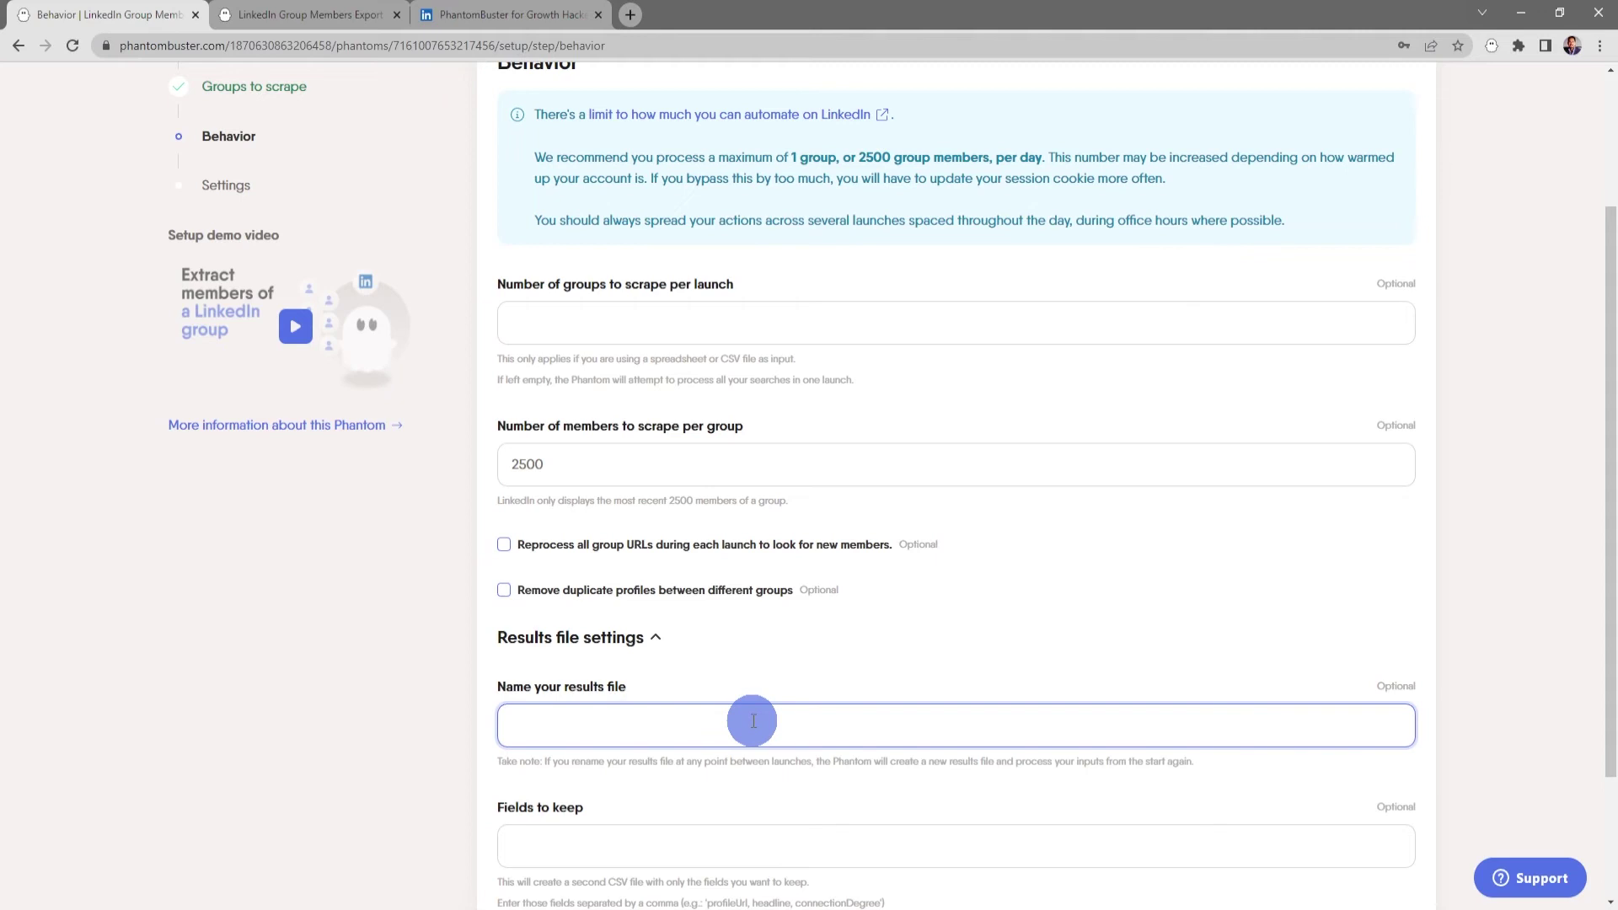
pyautogui.scroll(-1, 753, 723)
pyautogui.click(722, 751)
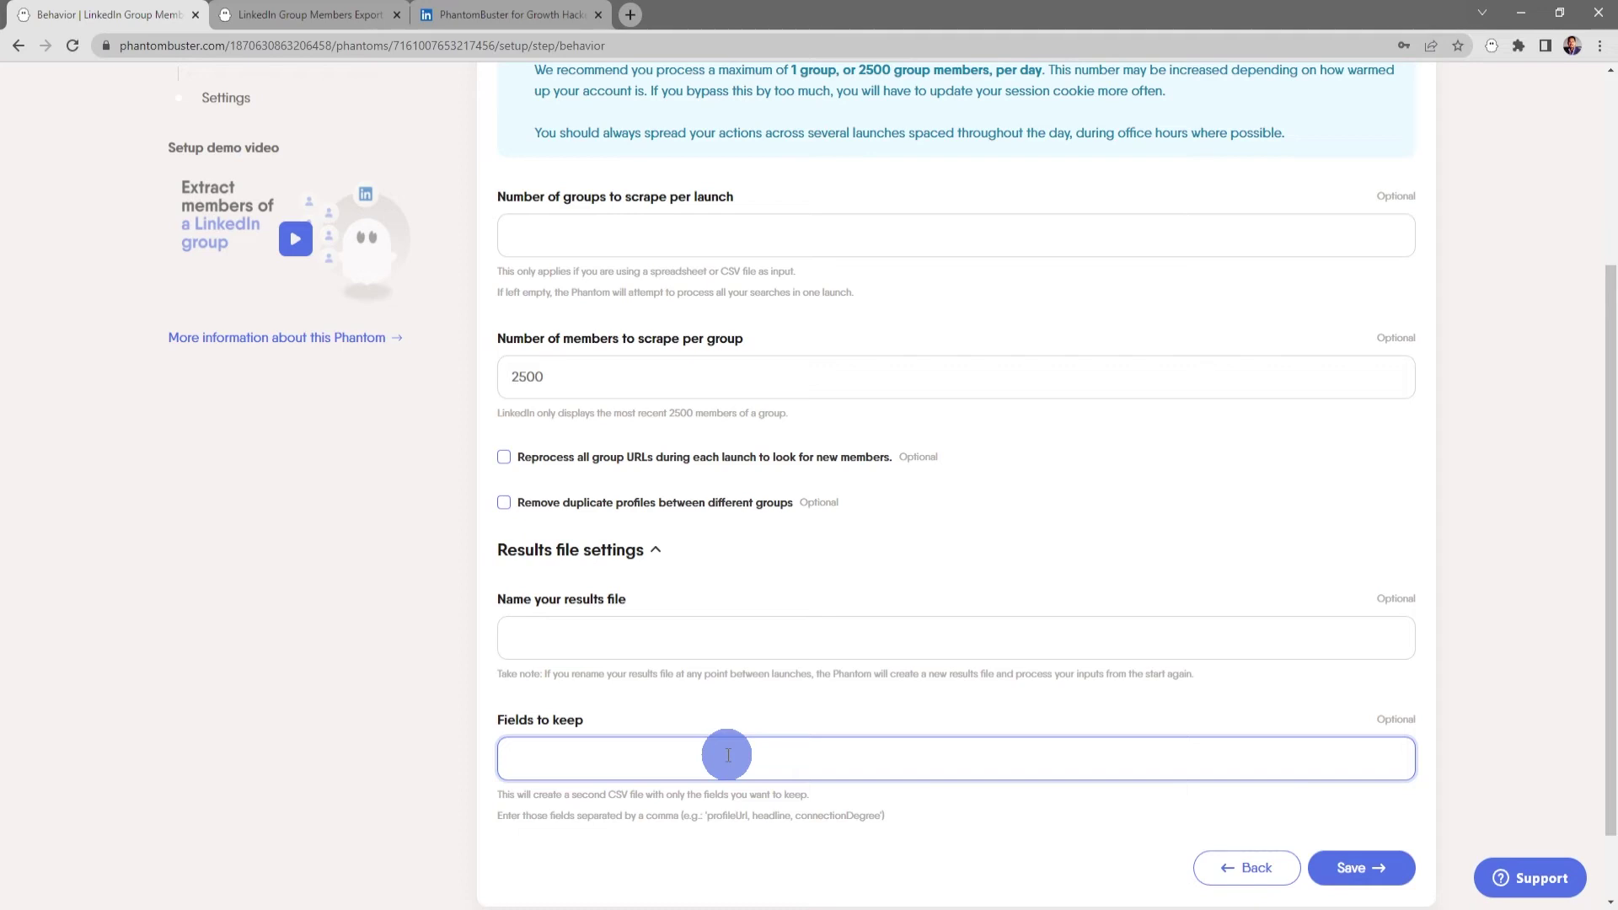
pyautogui.scroll(2, 728, 754)
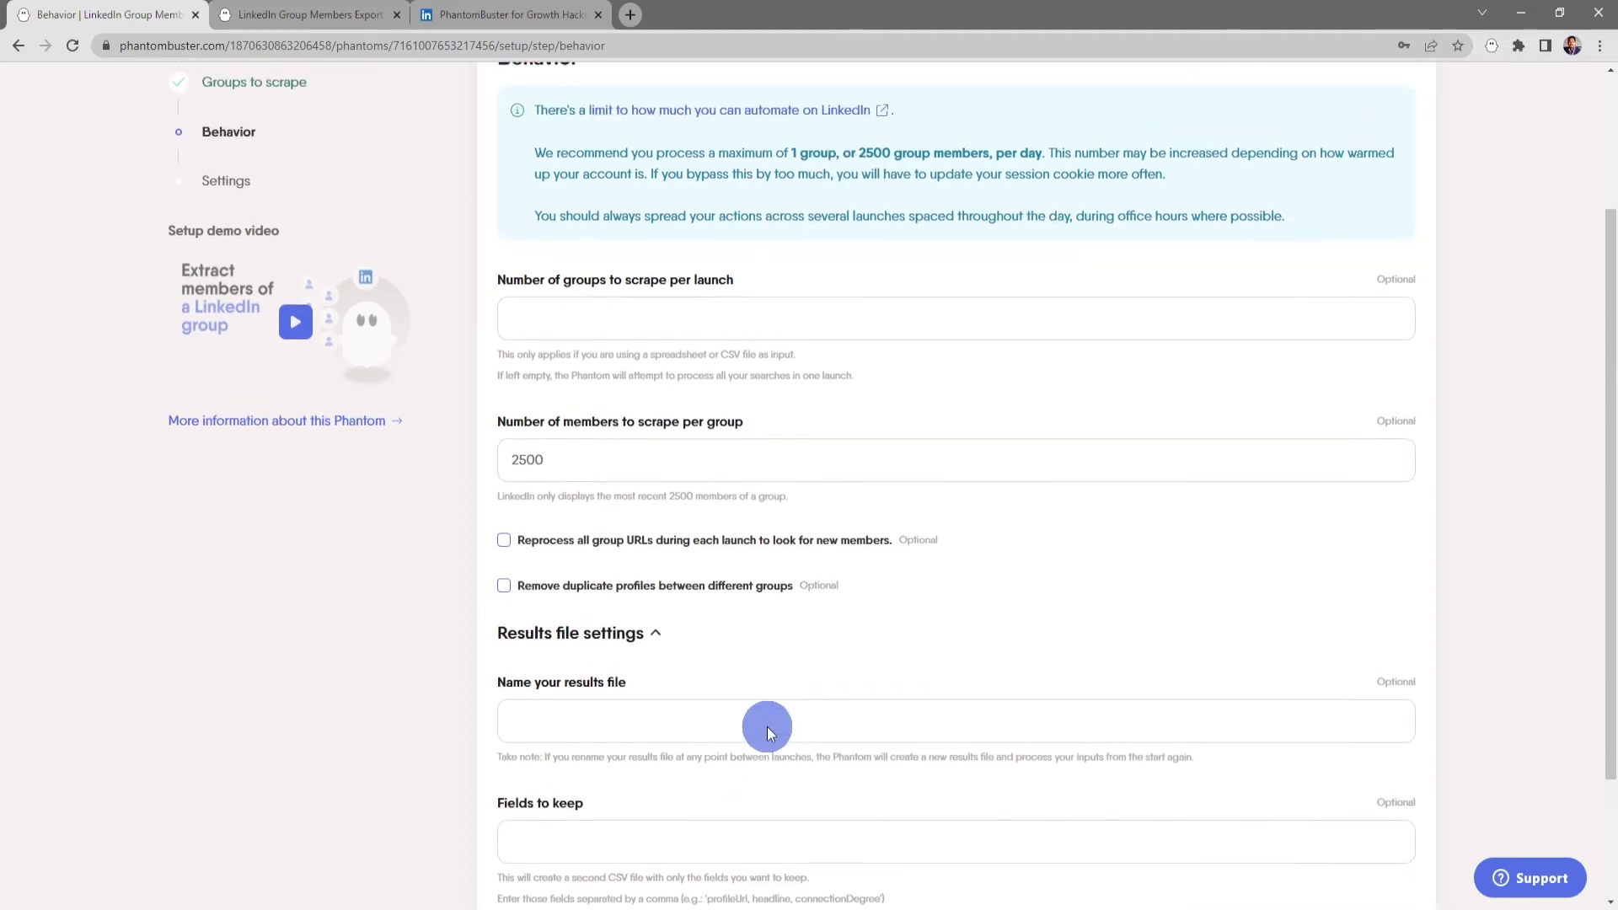
pyautogui.click(655, 635)
pyautogui.click(1359, 782)
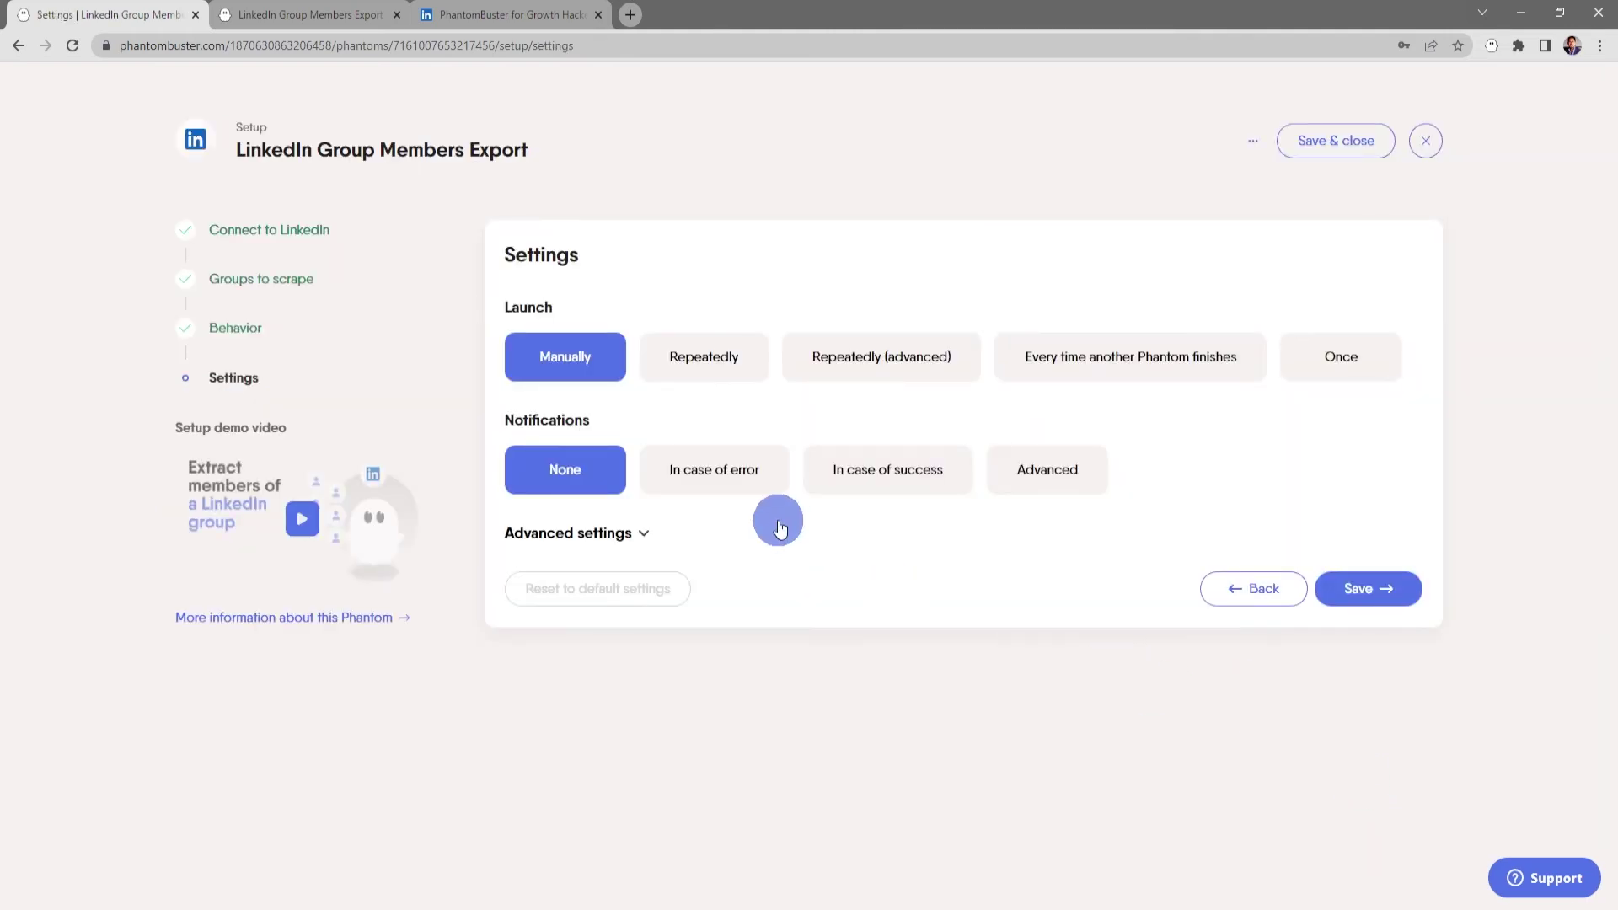
# Try a repeated Once per day schedule, then set launch back to Manually
pyautogui.click(720, 364)
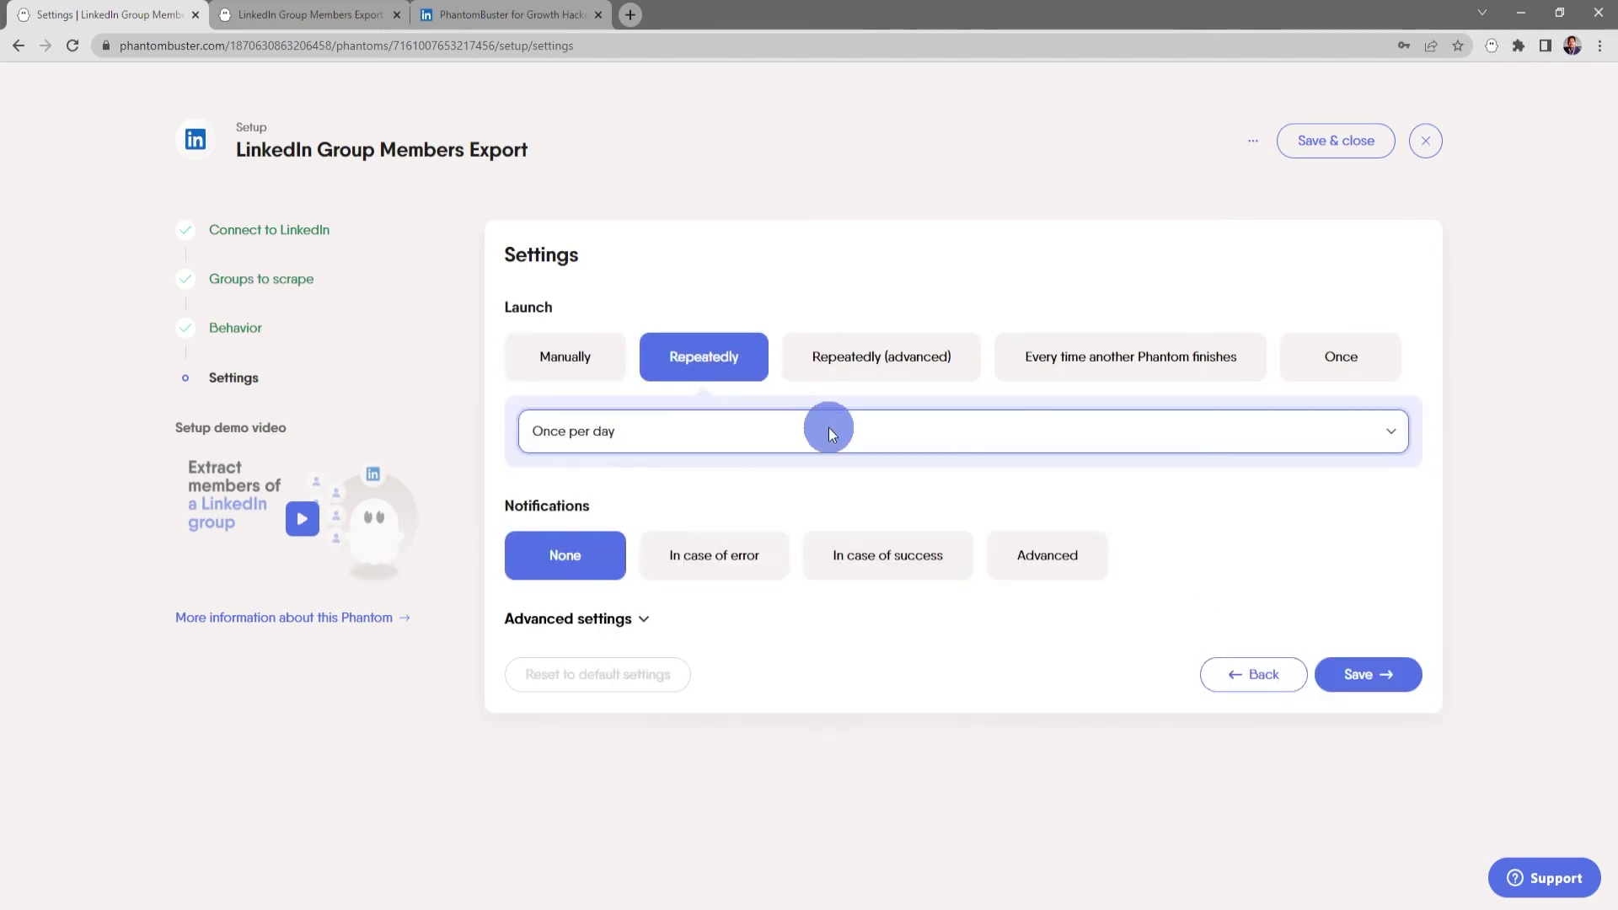
pyautogui.click(853, 436)
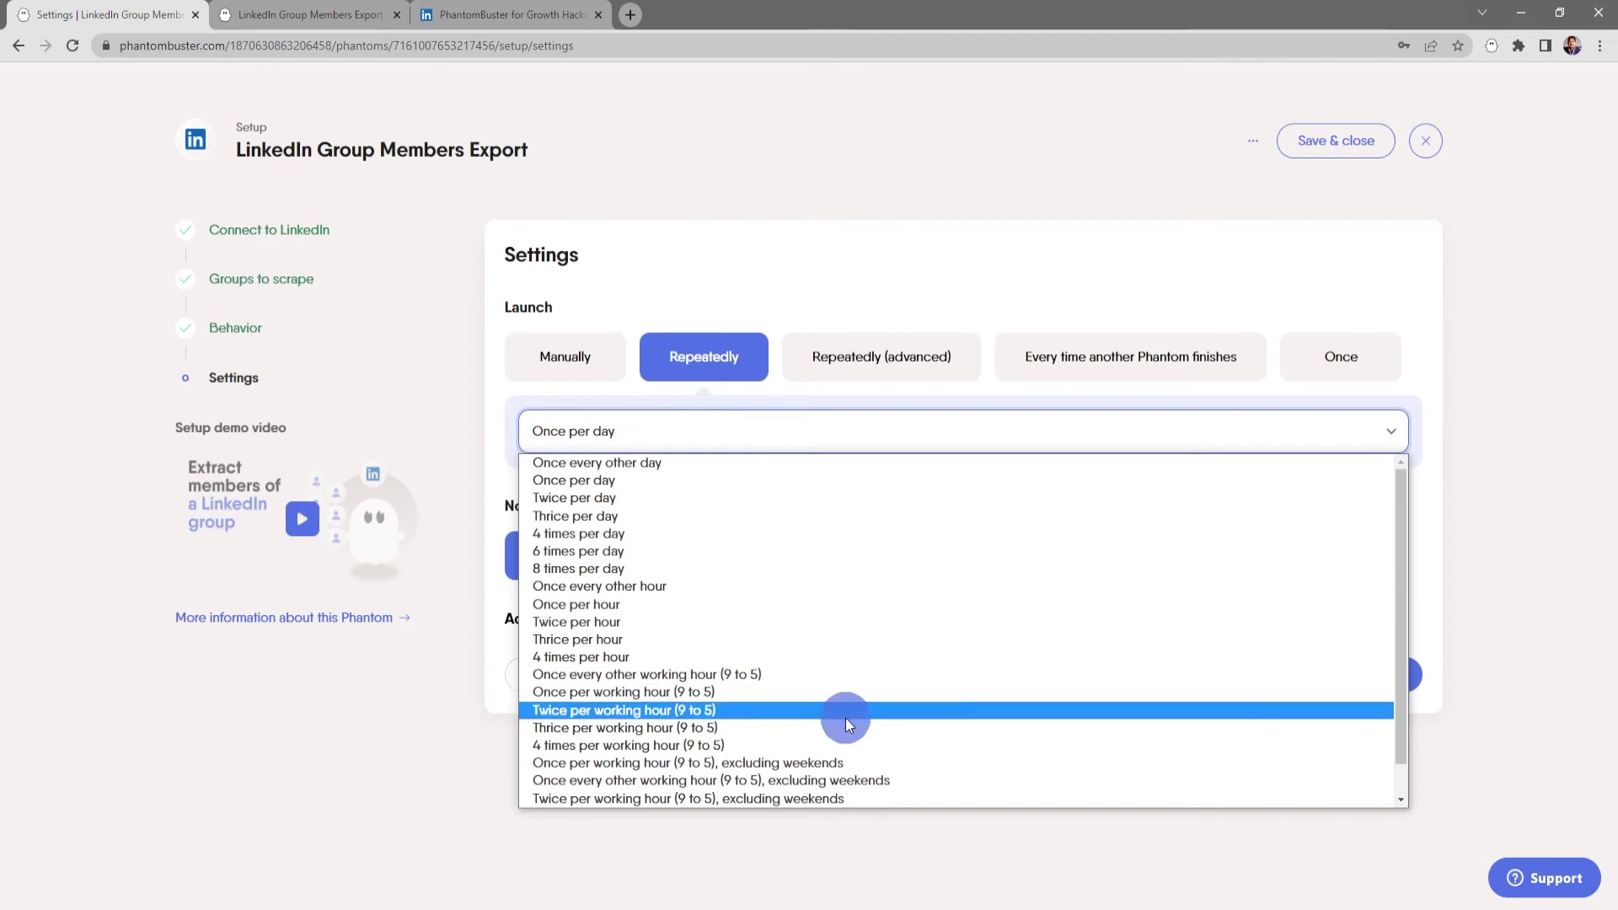
pyautogui.click(859, 445)
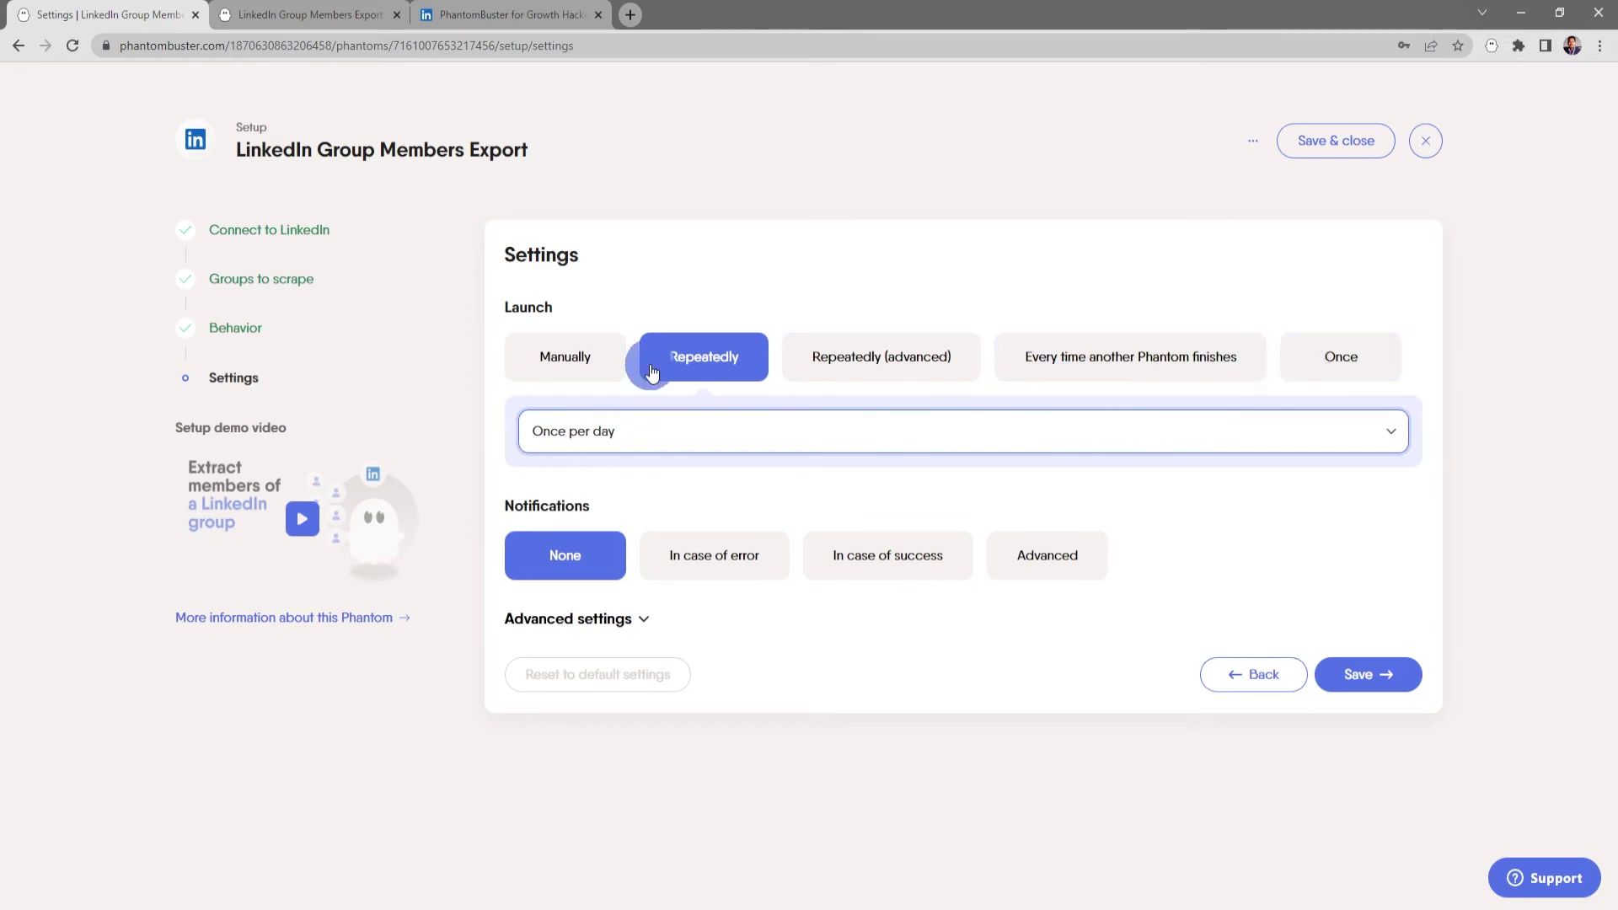
pyautogui.click(587, 361)
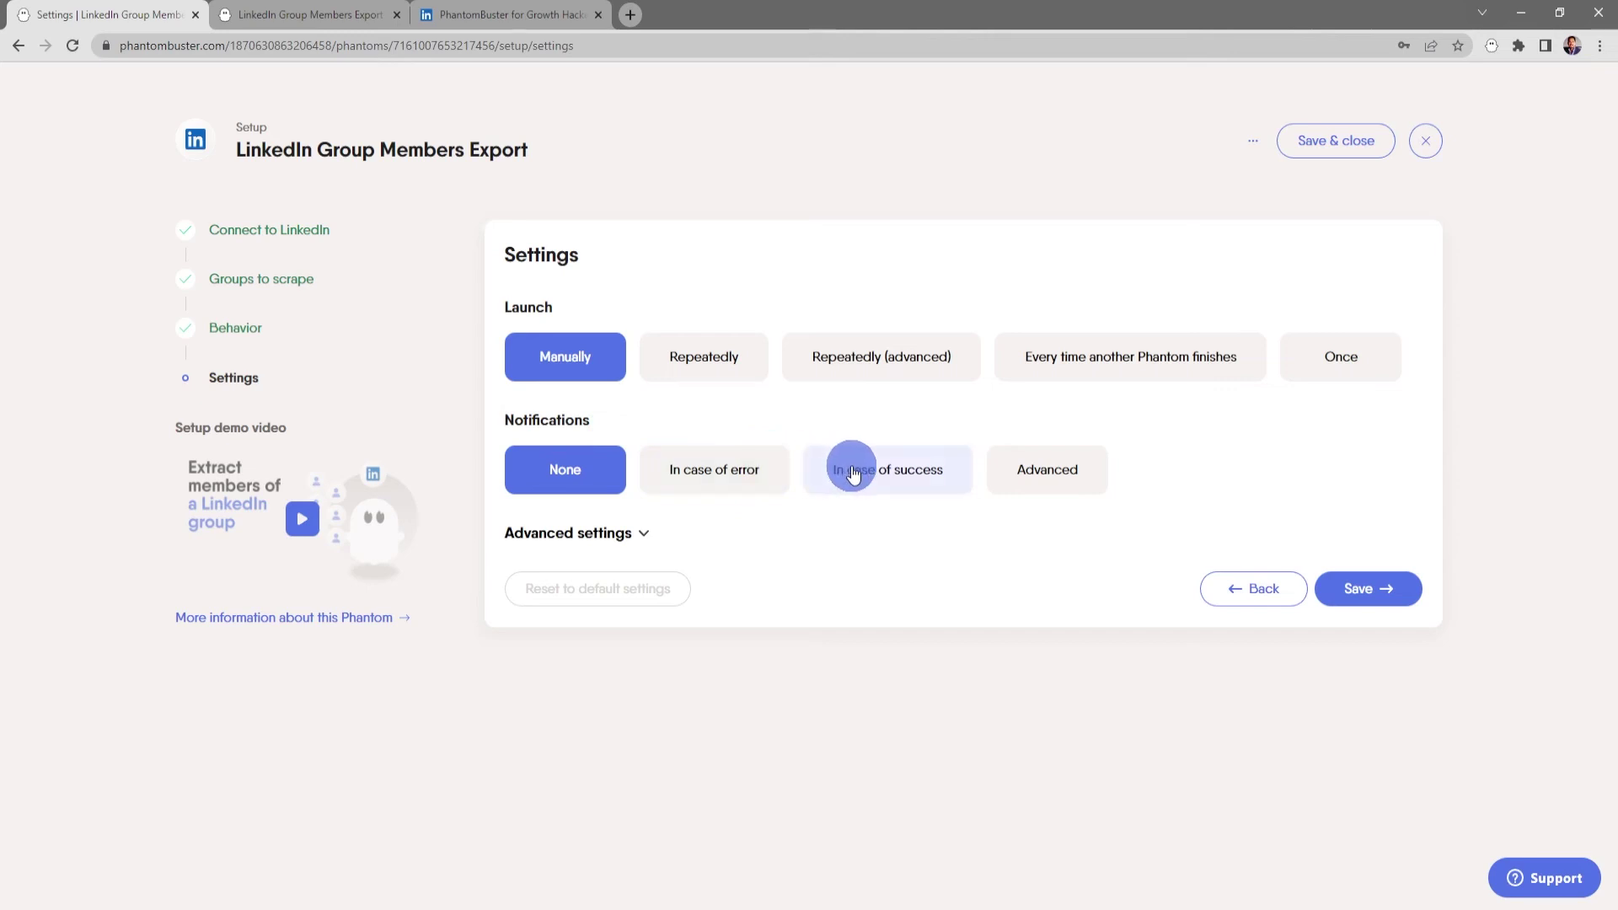
# Set notifications to None, leave Advanced settings like maximum retries unchanged, and save
pyautogui.click(1058, 474)
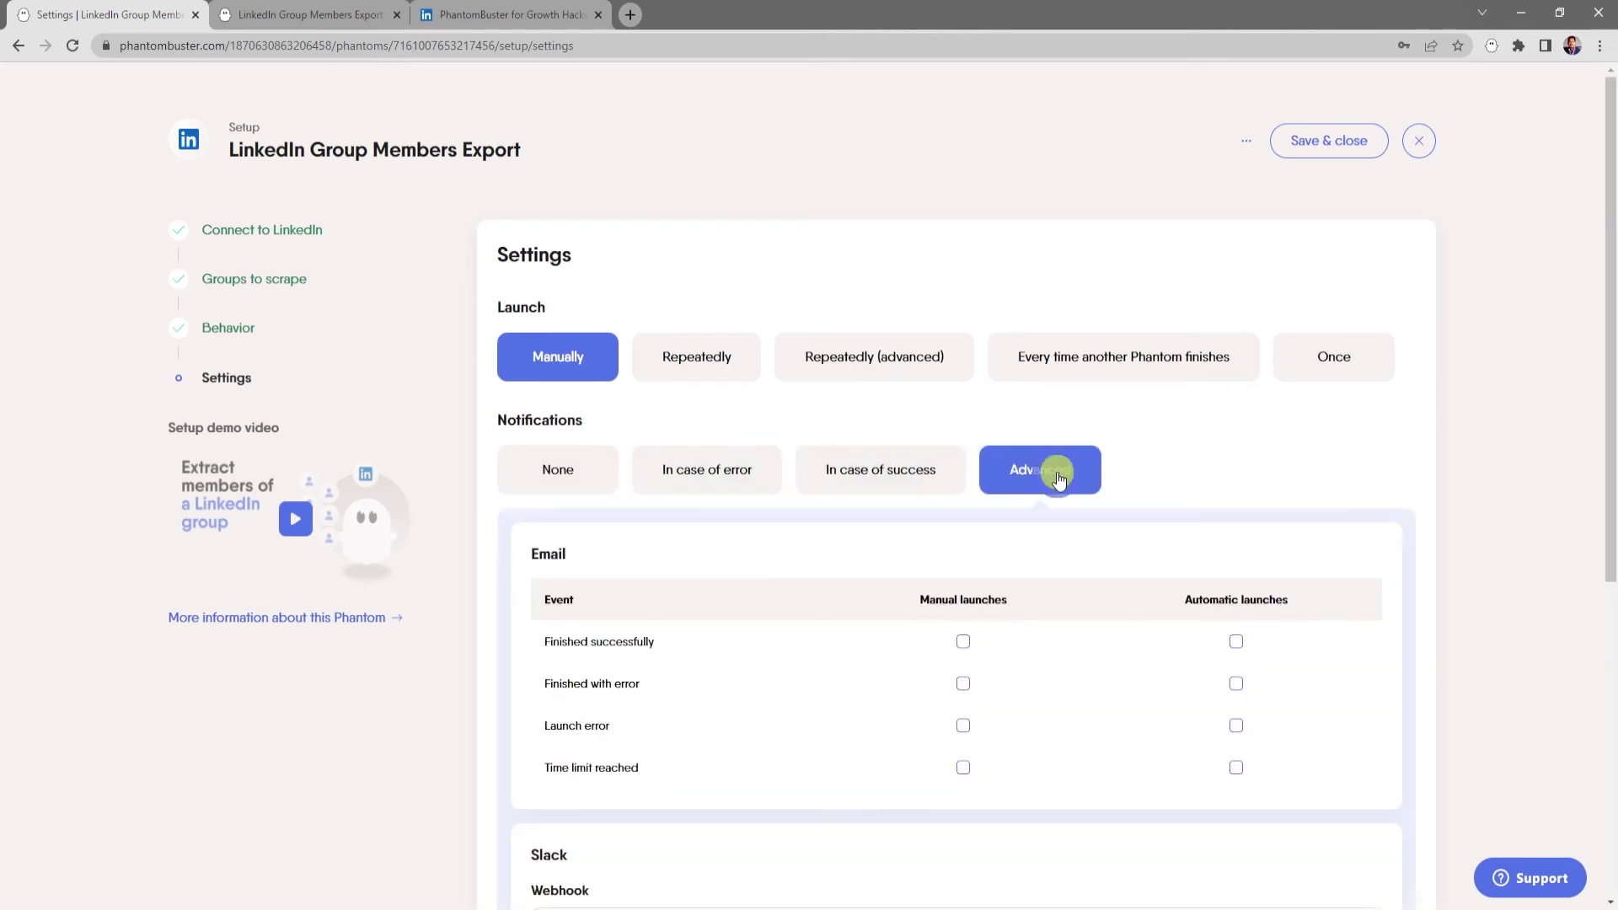
pyautogui.click(583, 476)
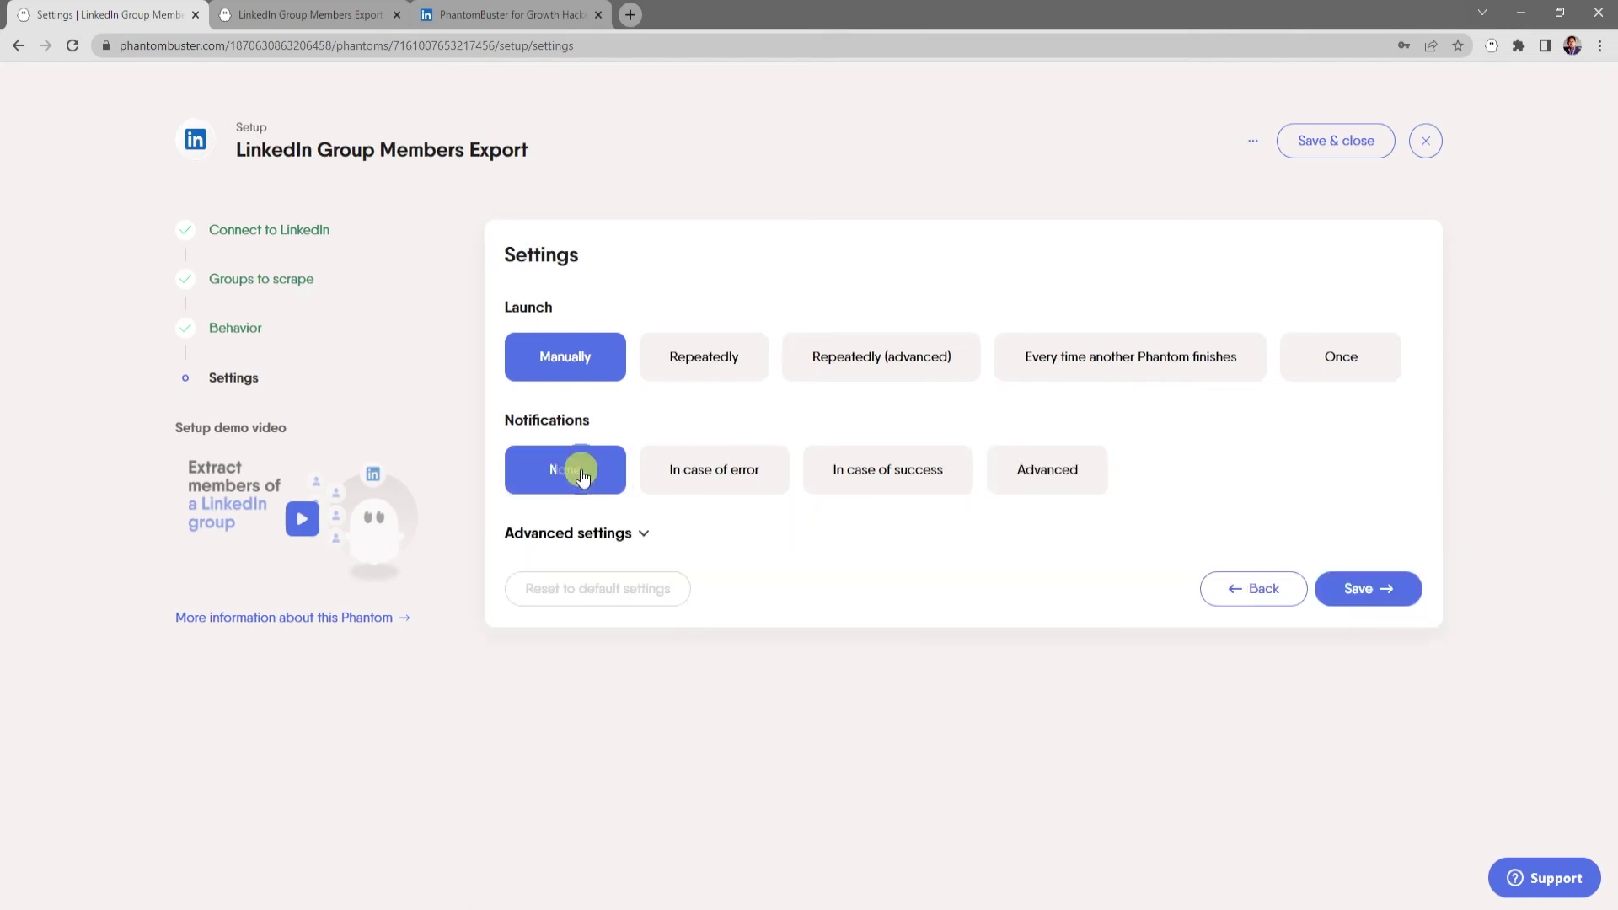
pyautogui.click(647, 534)
pyautogui.scroll(-2, 827, 549)
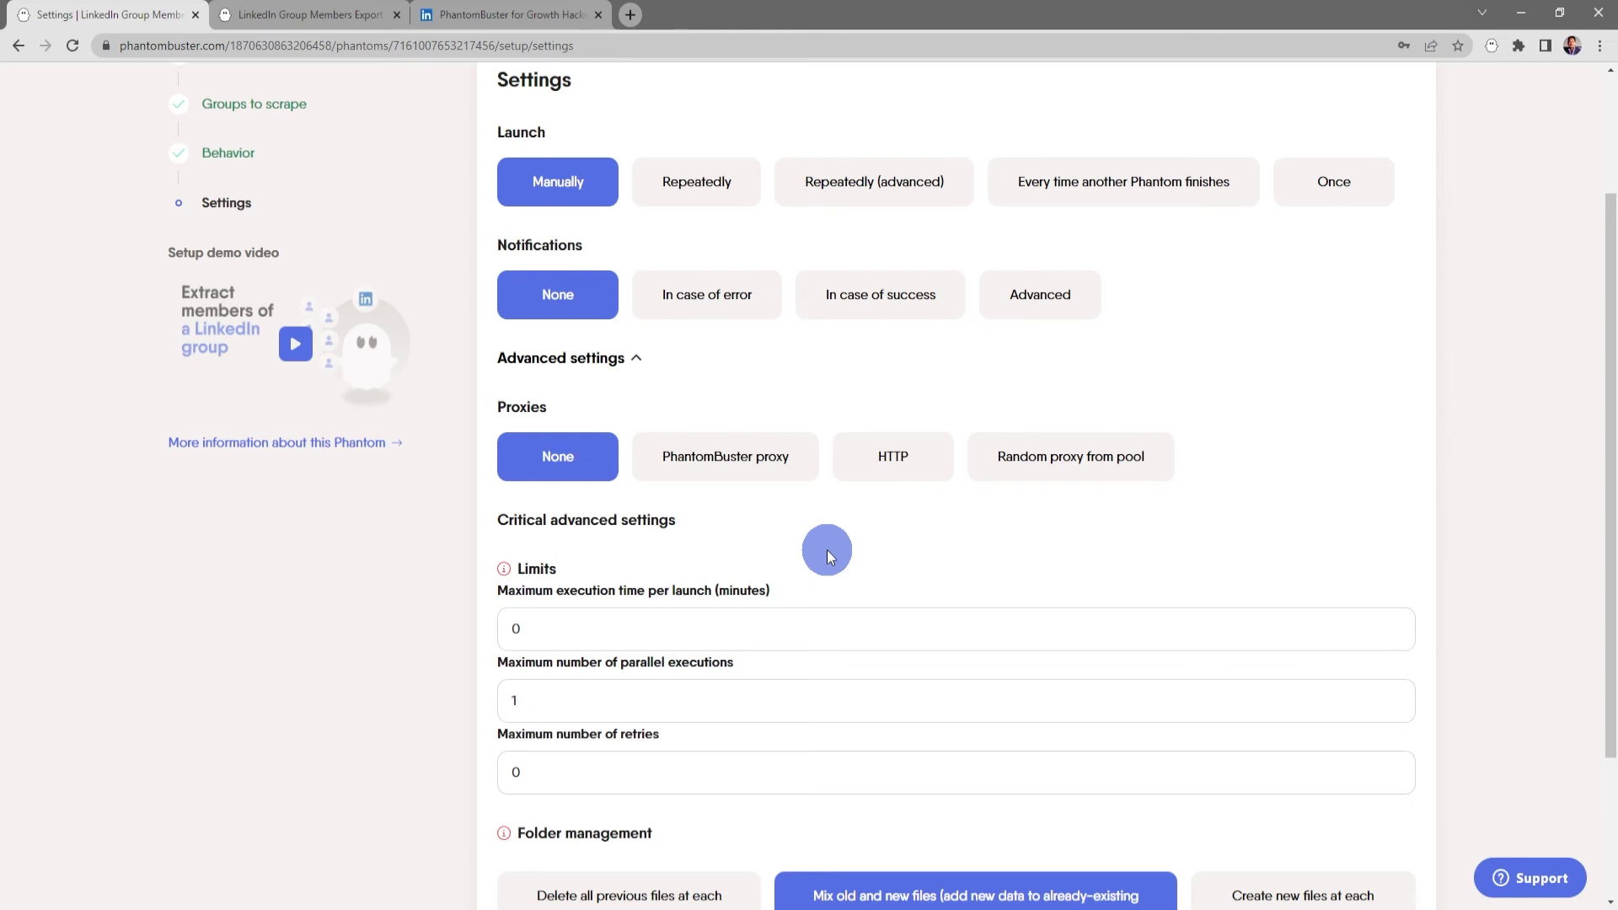
pyautogui.scroll(-3, 826, 549)
pyautogui.click(826, 550)
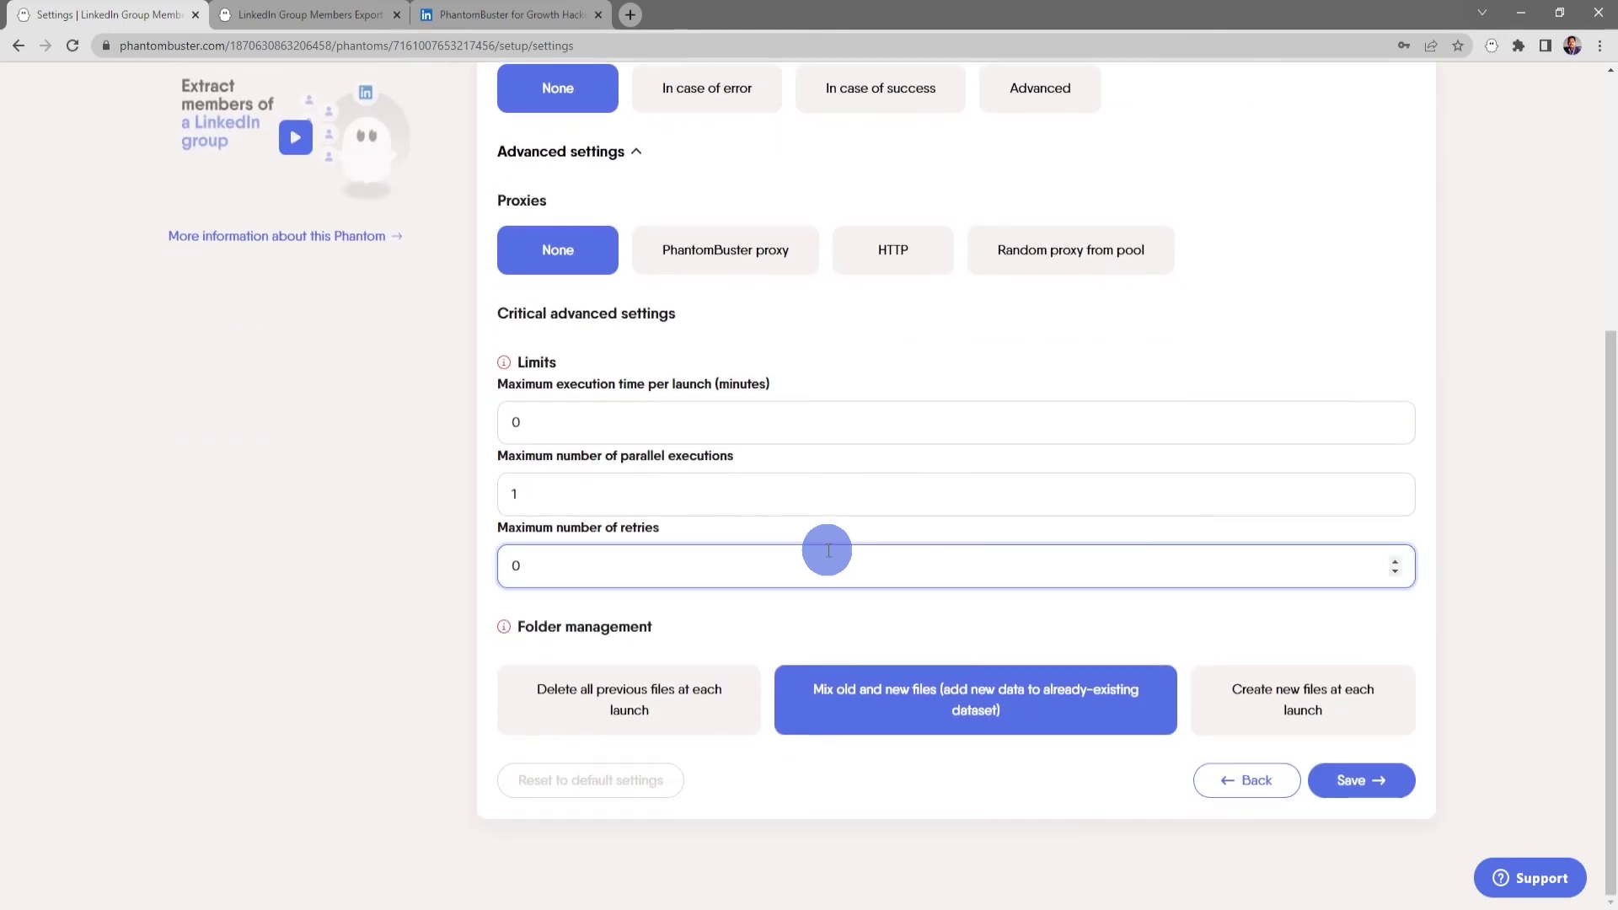
pyautogui.scroll(1, 827, 549)
pyautogui.scroll(3, 827, 549)
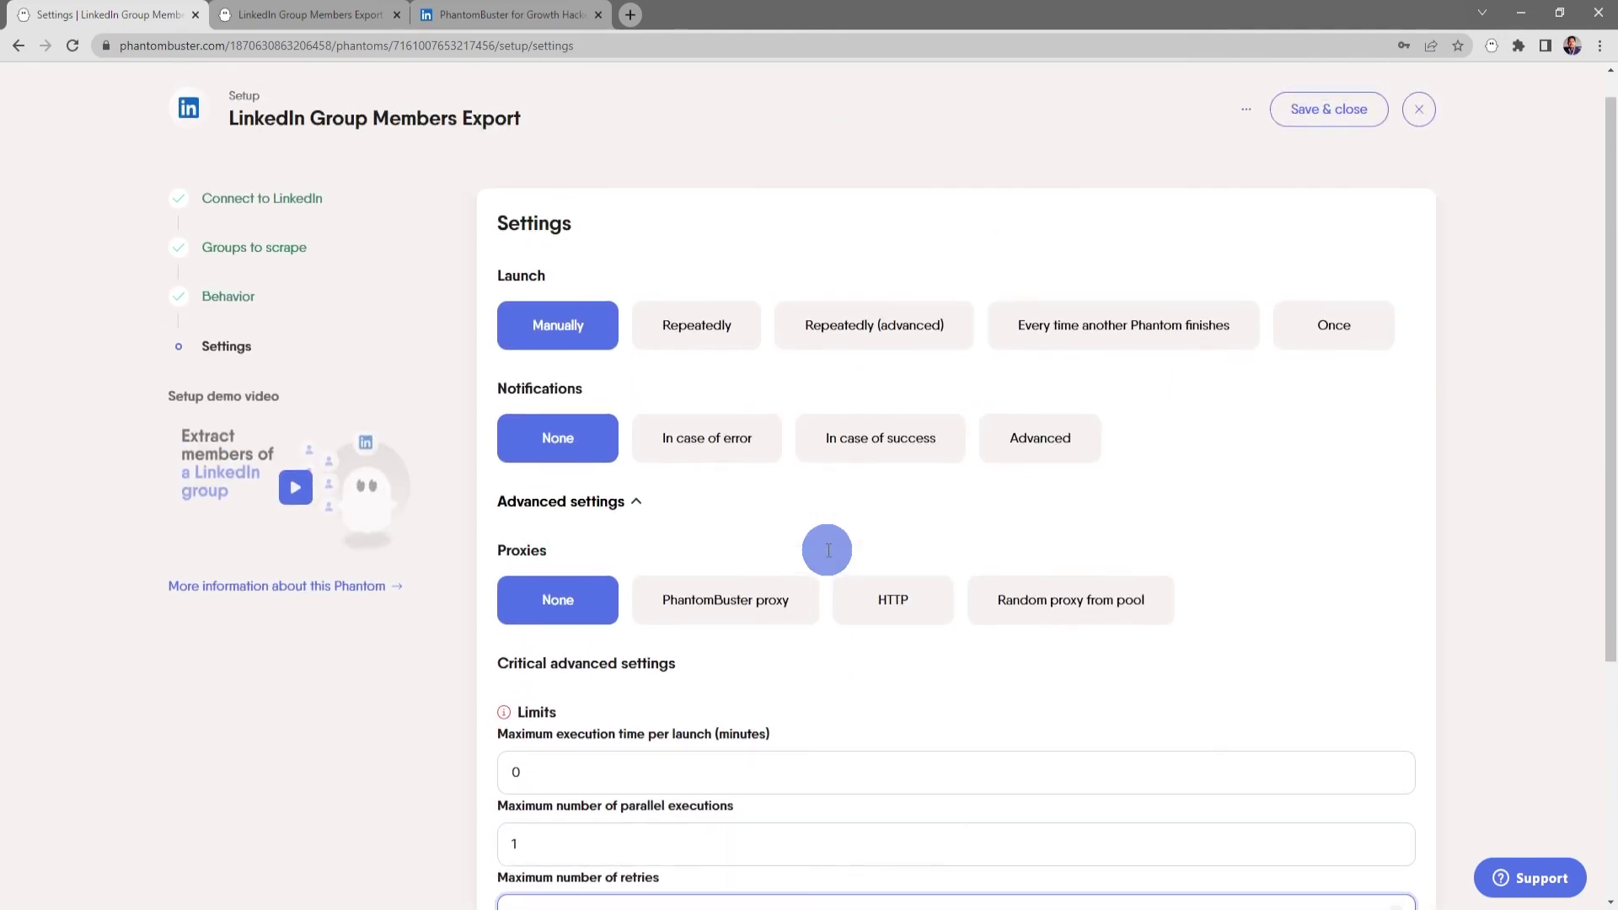
pyautogui.click(610, 503)
pyautogui.click(1381, 593)
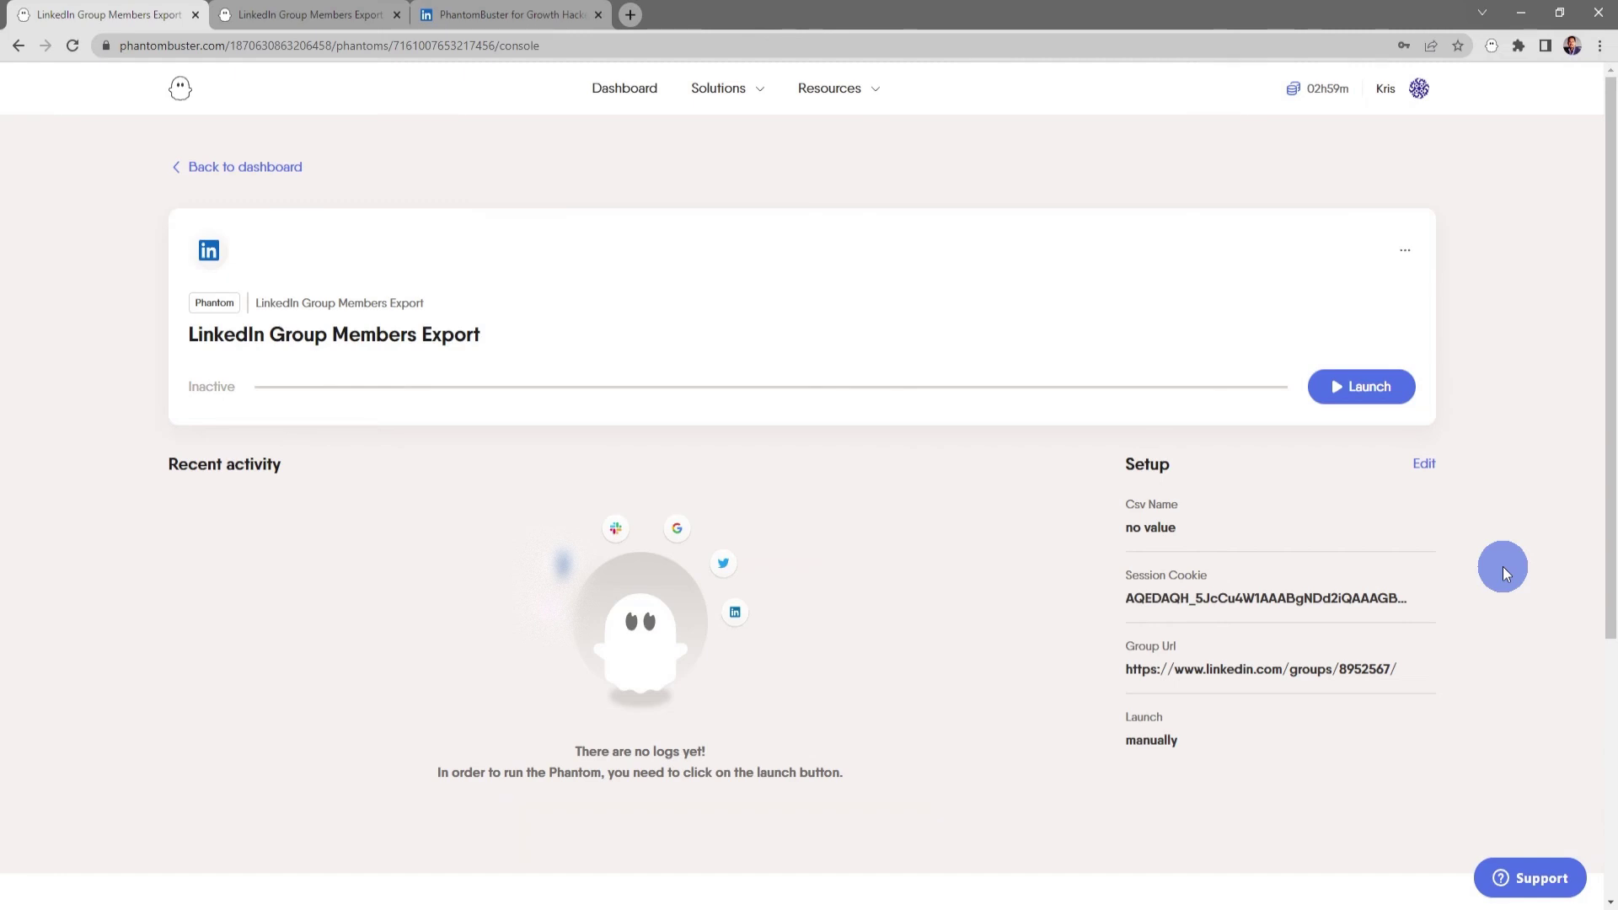
# Launch the phantom, extracting 657 profiles into result.csv and result.json, and preview result.csv
pyautogui.click(1373, 392)
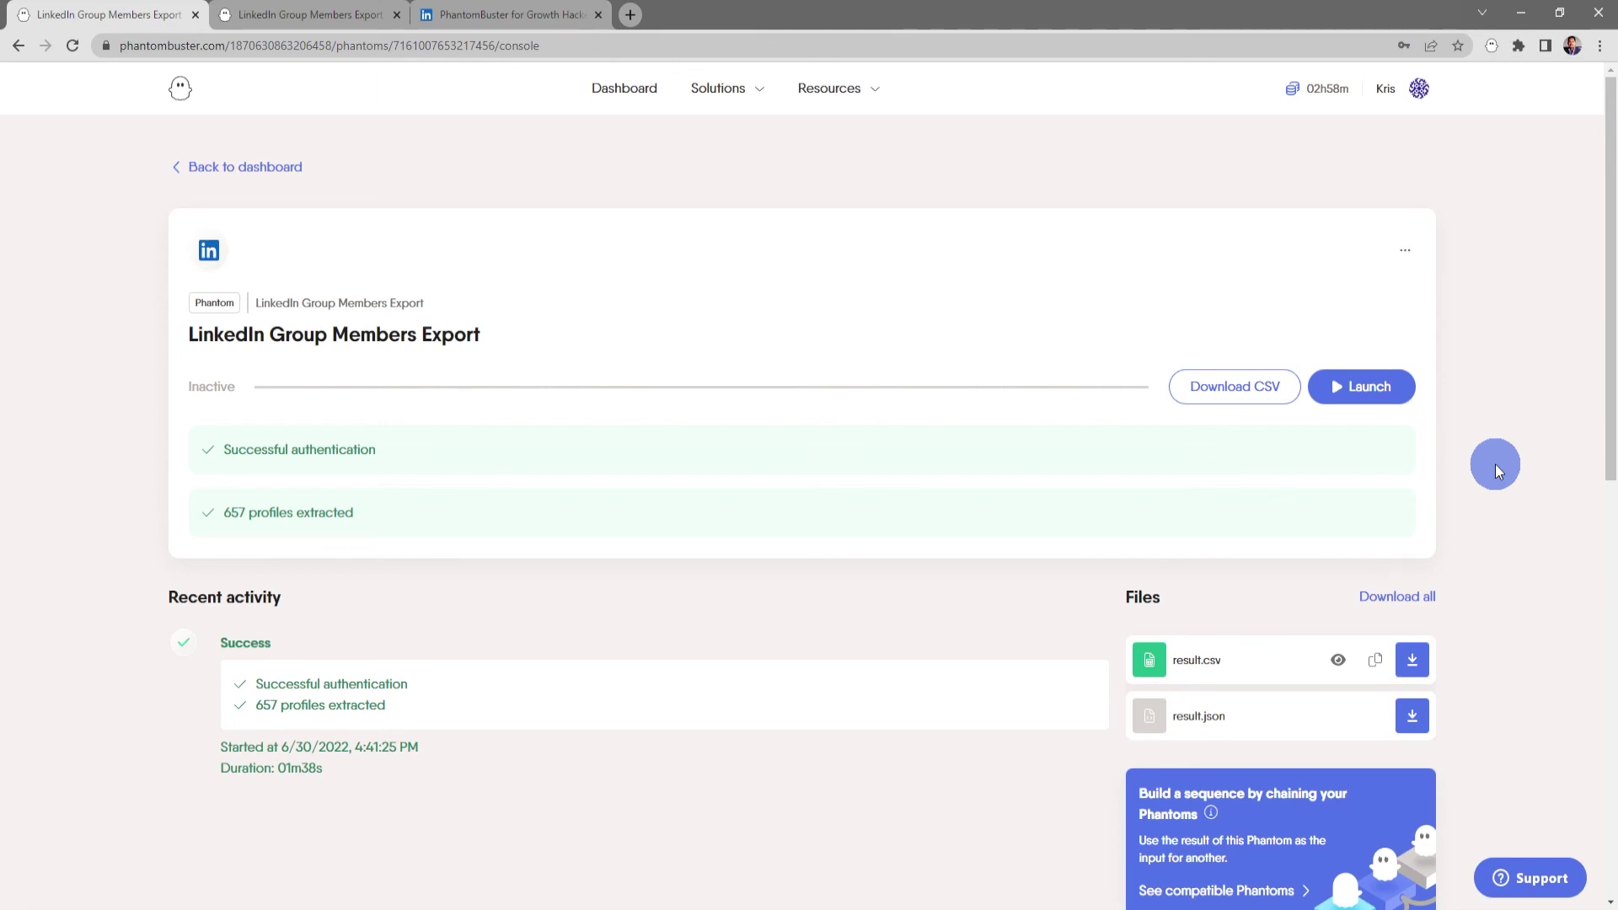
pyautogui.click(1340, 664)
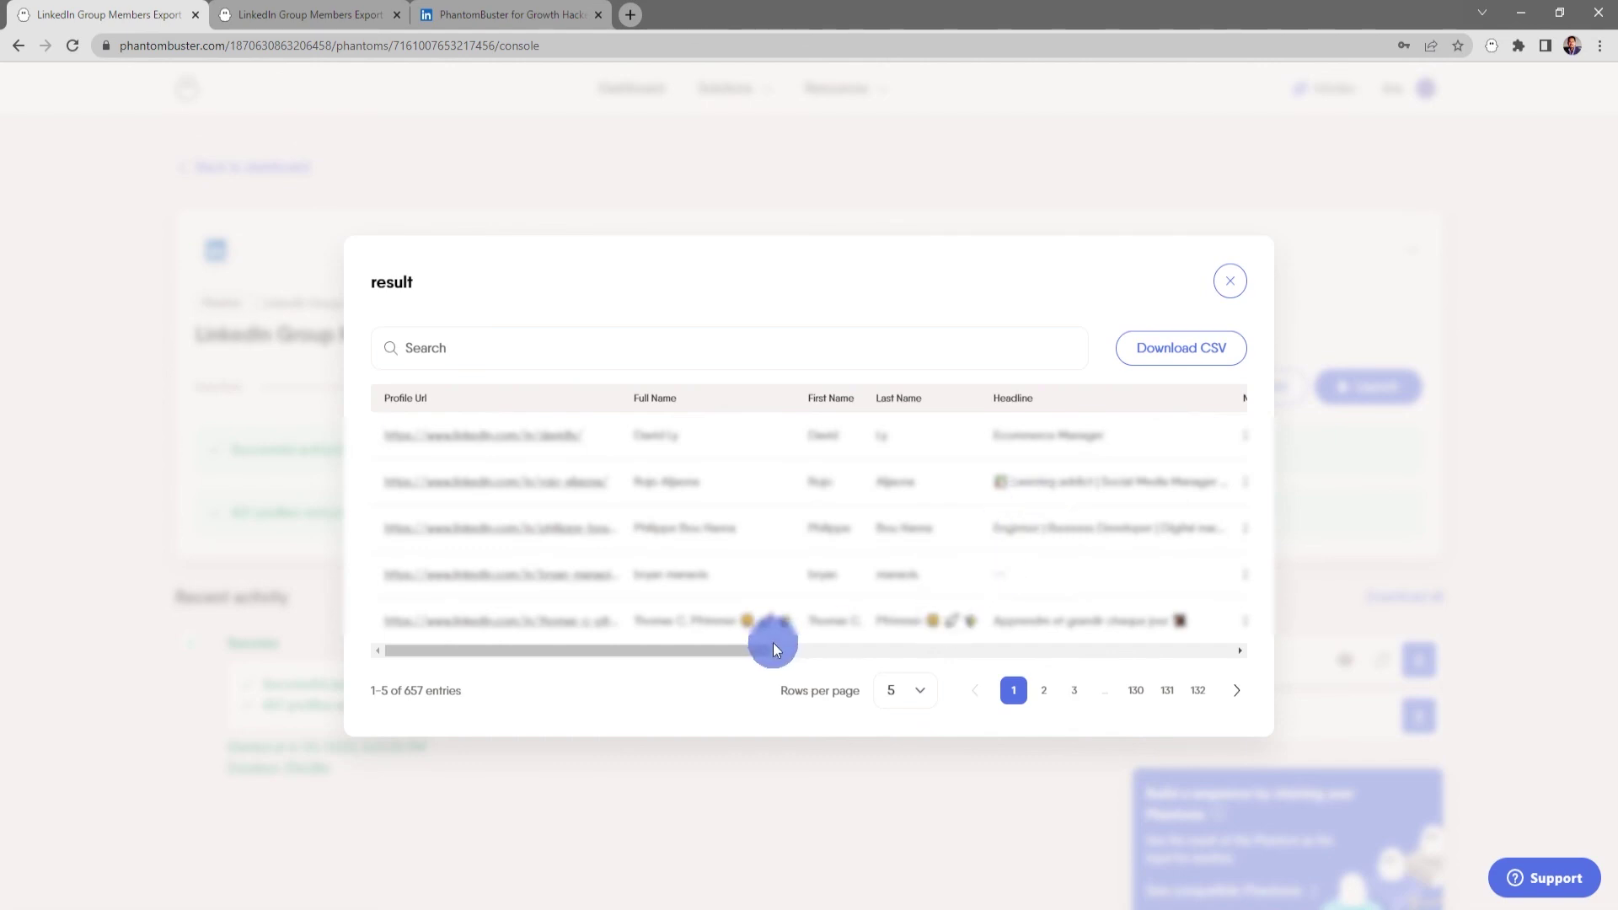
# Scroll the result.csv preview table sideways to see more member columns
pyautogui.moveTo(759, 651); pyautogui.dragTo(1146, 642)
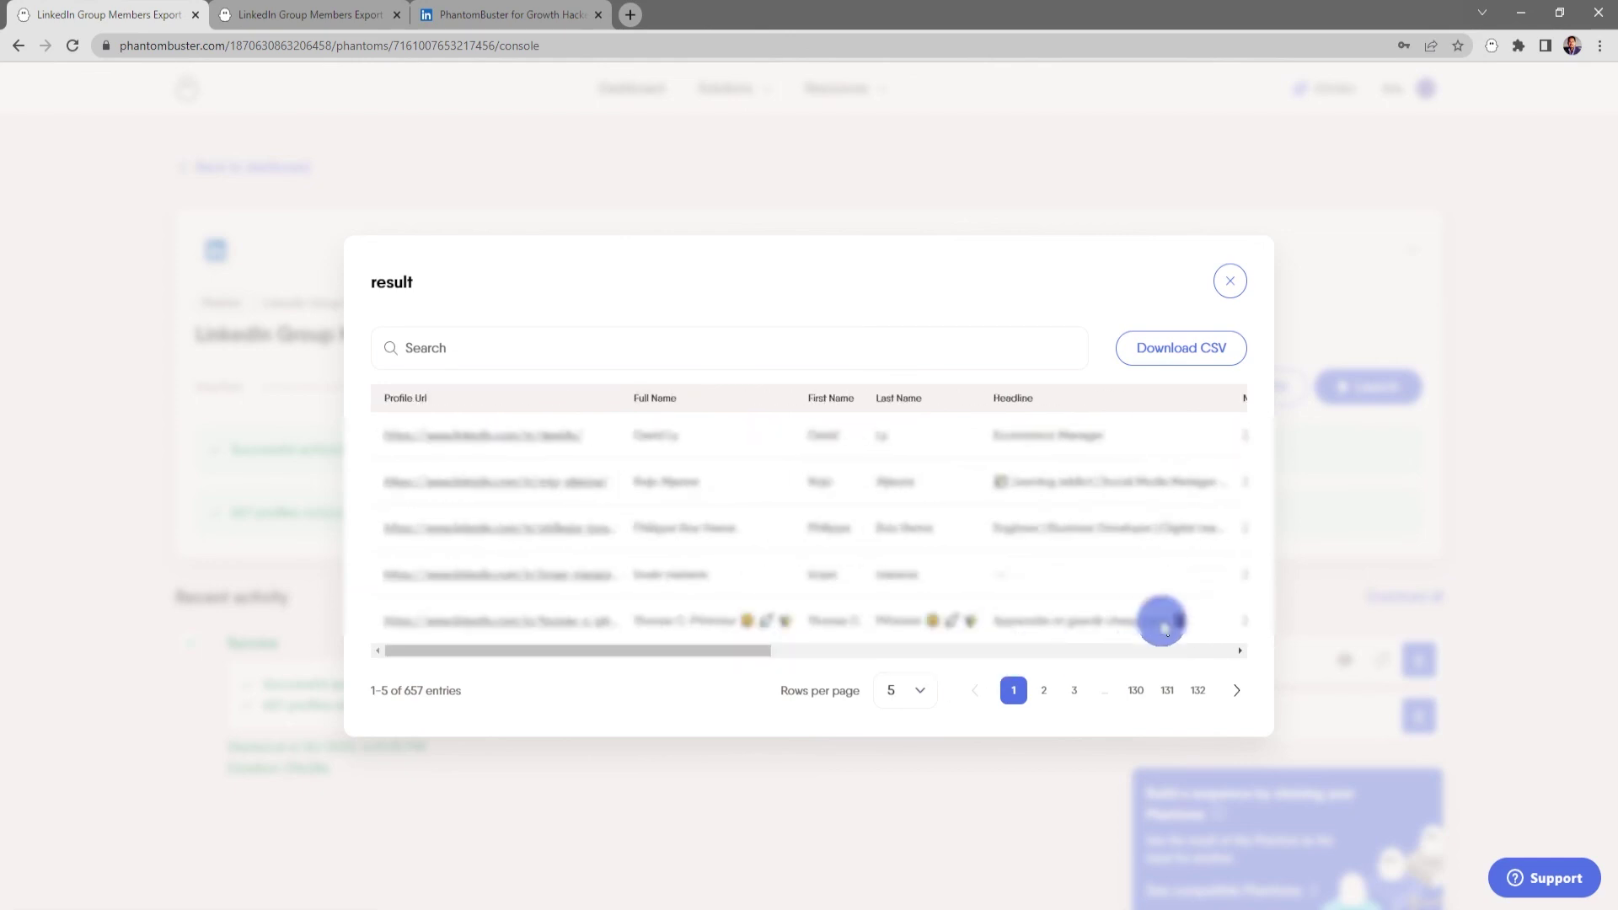